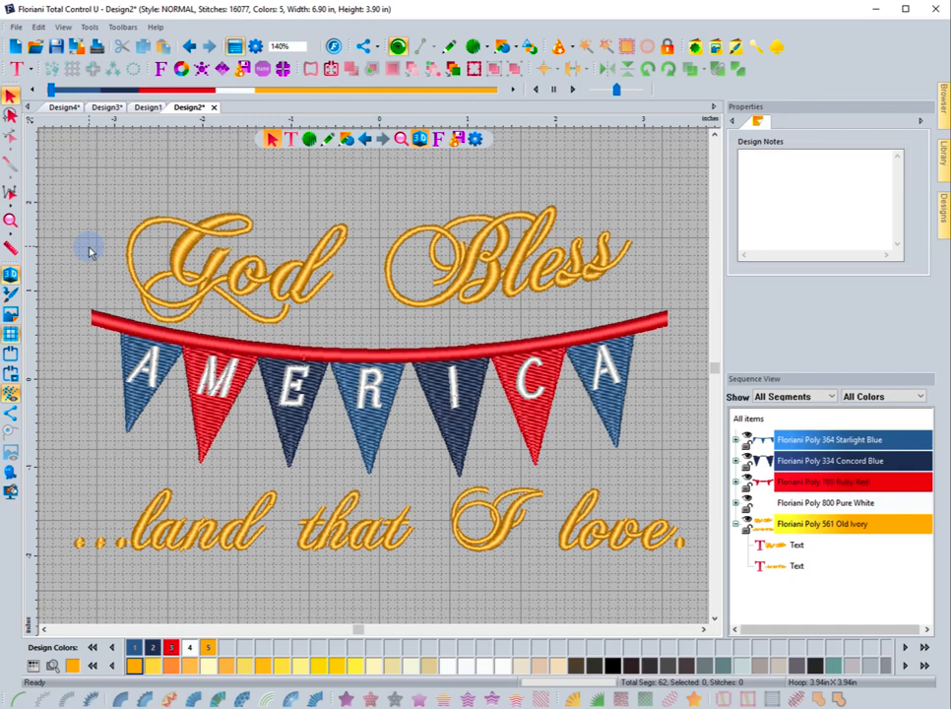
# - Hide the grid and set the workspace background color to white
pyautogui.click(11, 333)
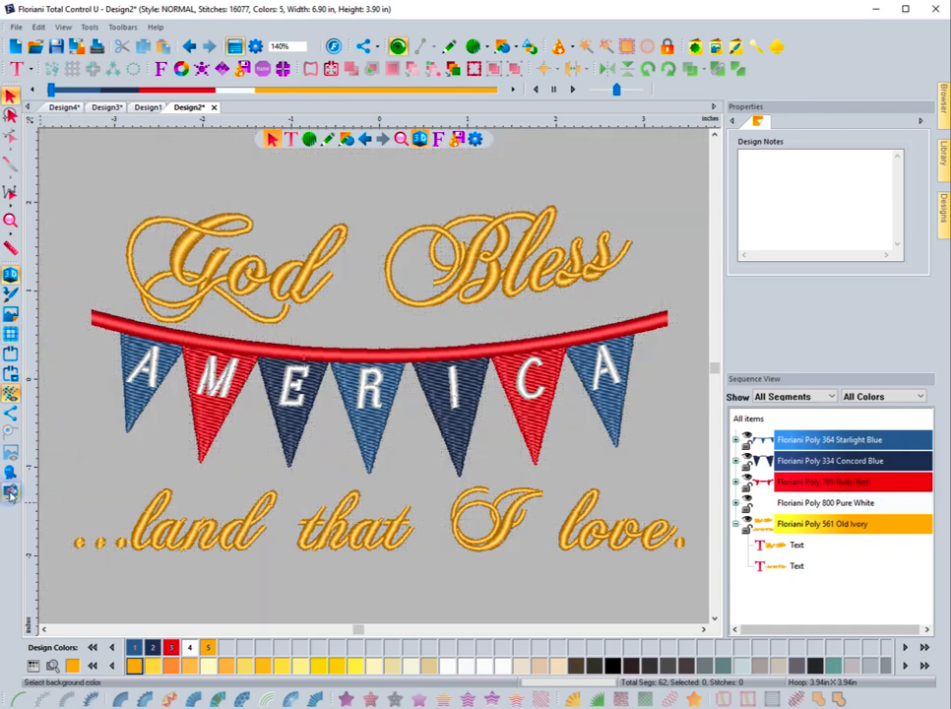
pyautogui.click(10, 493)
pyautogui.click(36, 498)
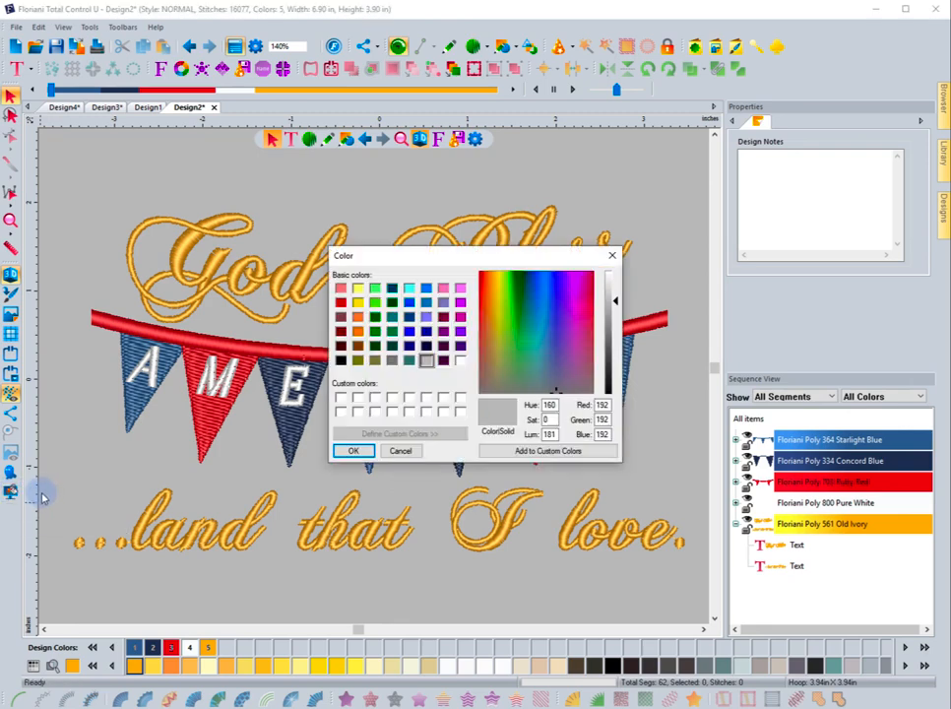
pyautogui.click(460, 361)
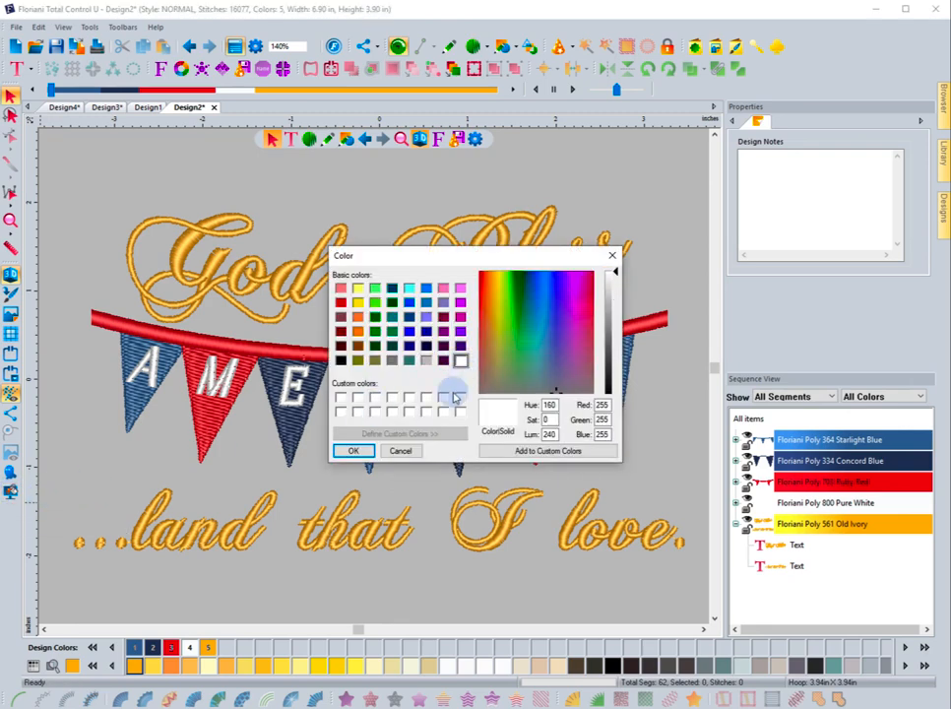
pyautogui.click(354, 451)
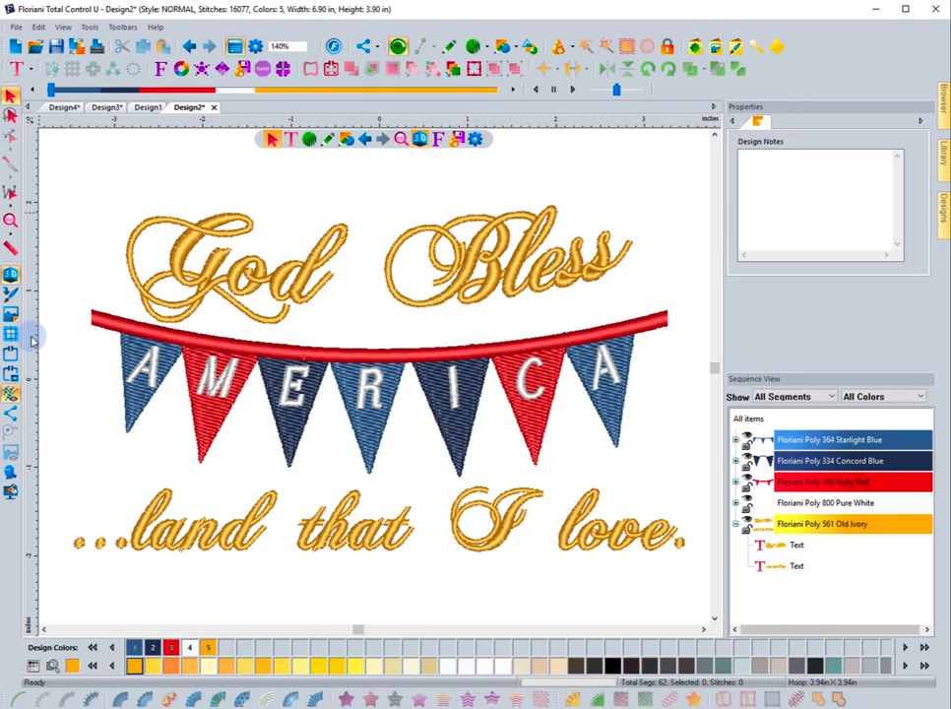
# - Place vertical guidelines at both ends of the red banner cord and a horizontal guideline along the lower text's baseline
pyautogui.moveTo(36, 339); pyautogui.dragTo(91, 322)
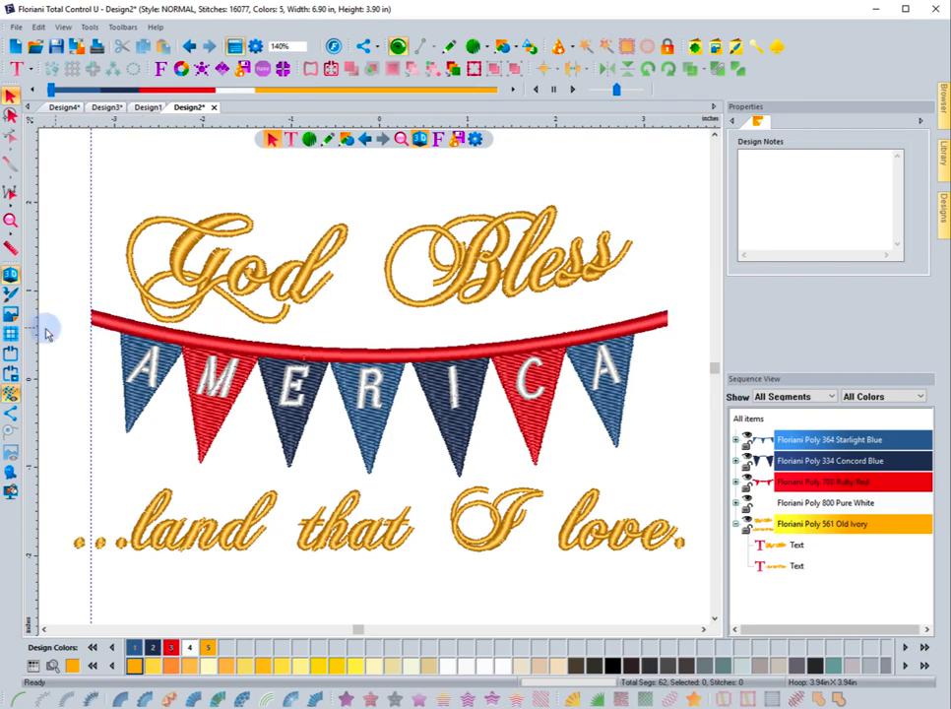
pyautogui.moveTo(35, 327); pyautogui.dragTo(668, 340)
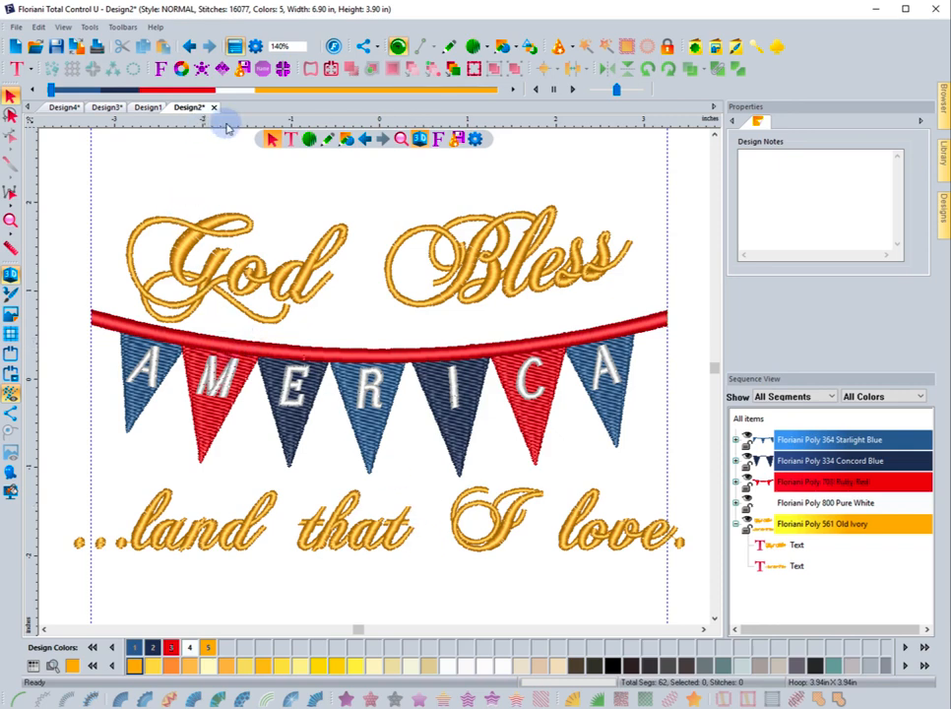
pyautogui.moveTo(226, 127); pyautogui.dragTo(234, 554)
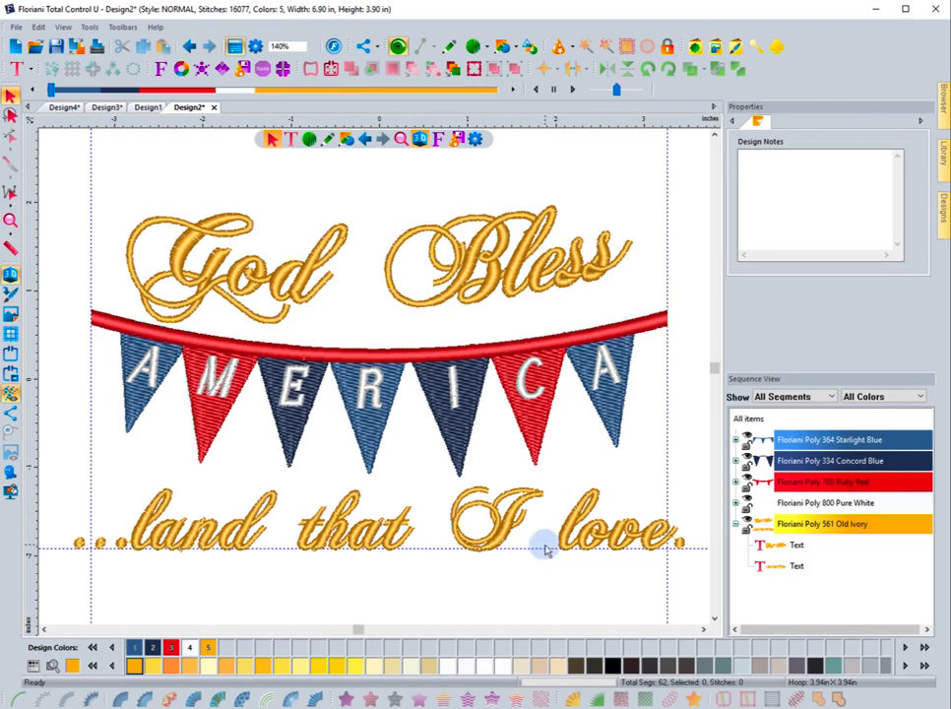
# - Select the Ruby Red segments and place a vertical guideline through their center point
pyautogui.click(806, 486)
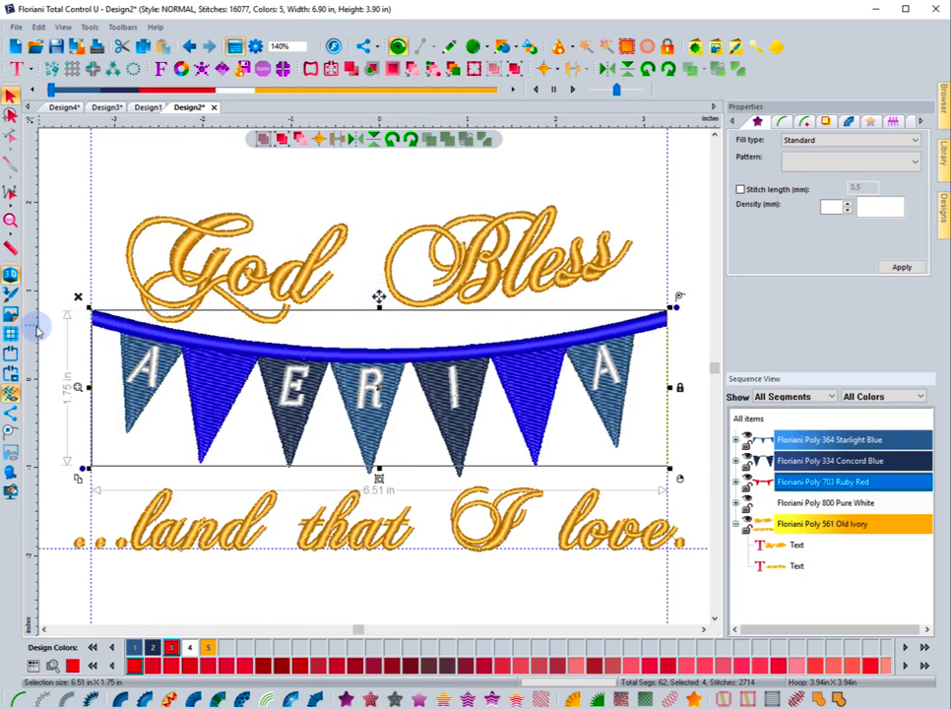
pyautogui.moveTo(34, 333); pyautogui.dragTo(380, 335)
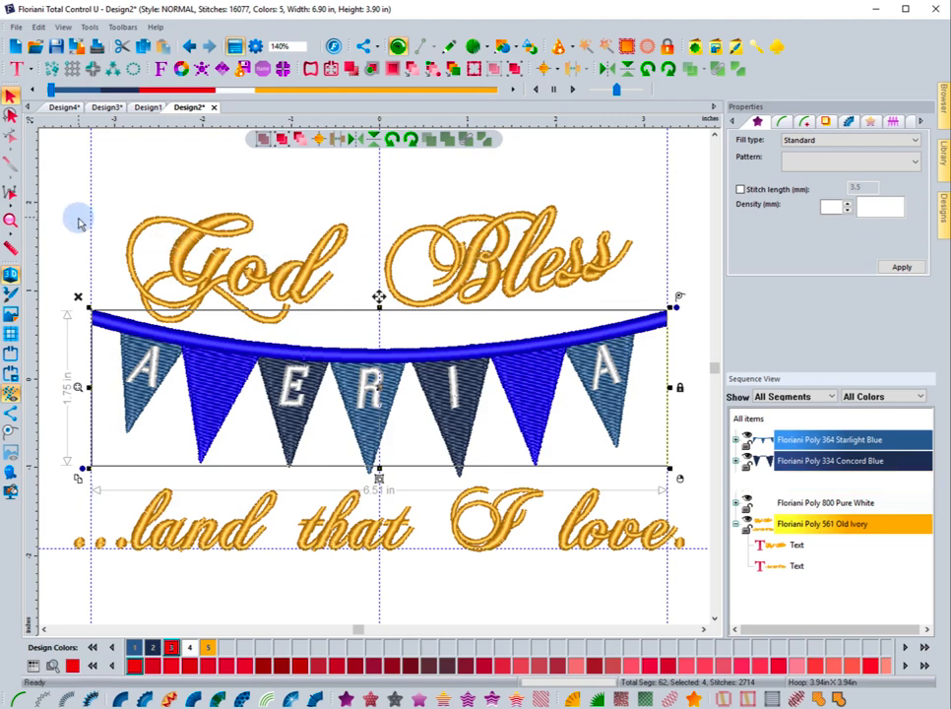
pyautogui.click(83, 221)
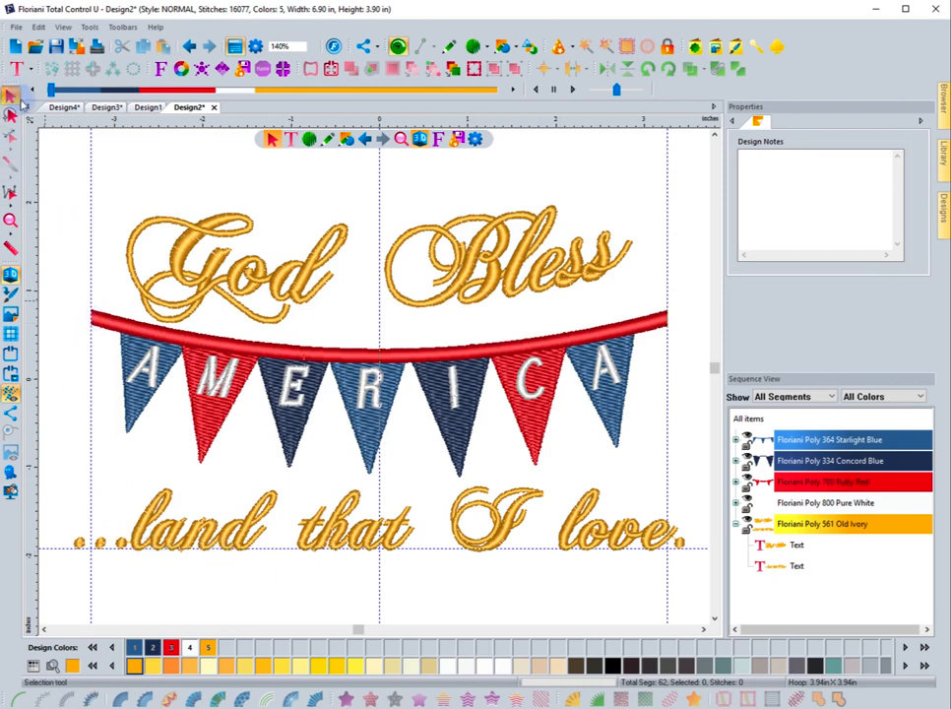
# - Resize the "...land that I love." text to about 6.52 in wide so it fits between the two outer guidelines
pyautogui.click(257, 533)
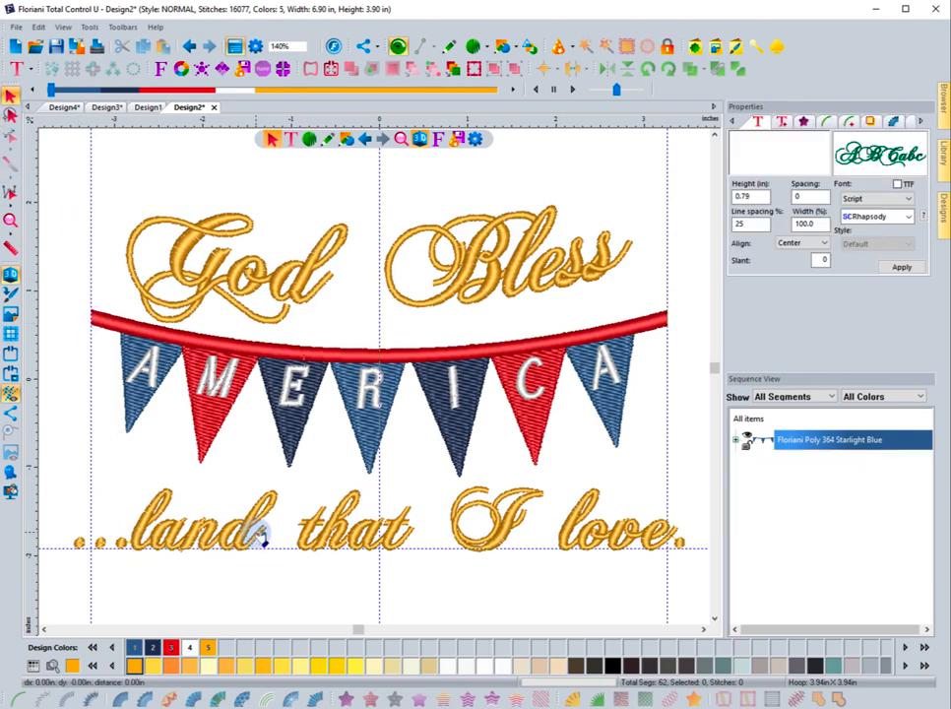
pyautogui.hotkey('ctrl', 'a')
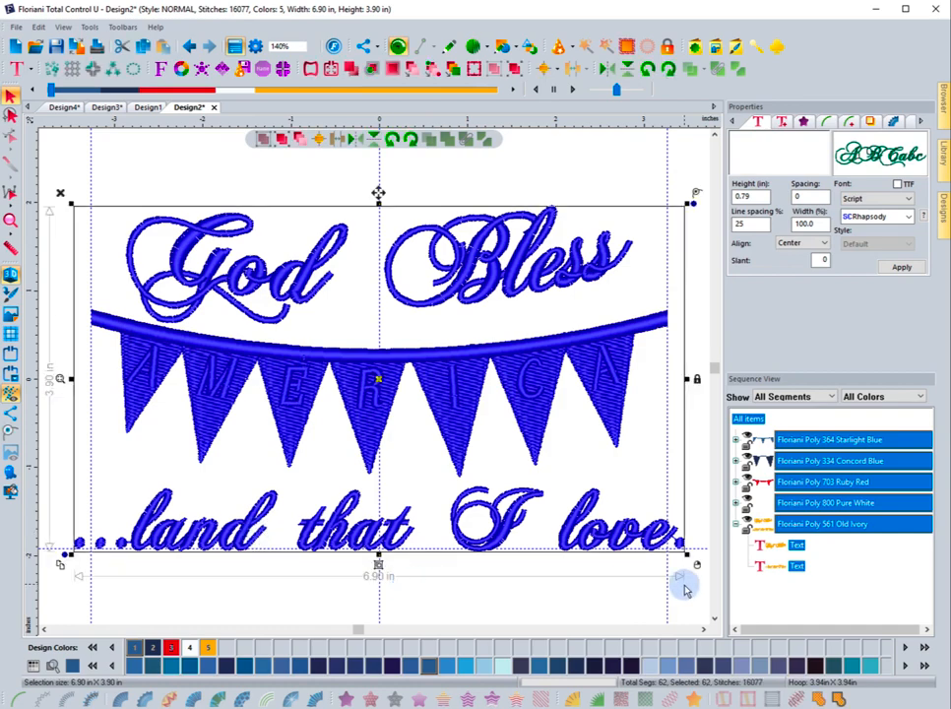
pyautogui.click(431, 573)
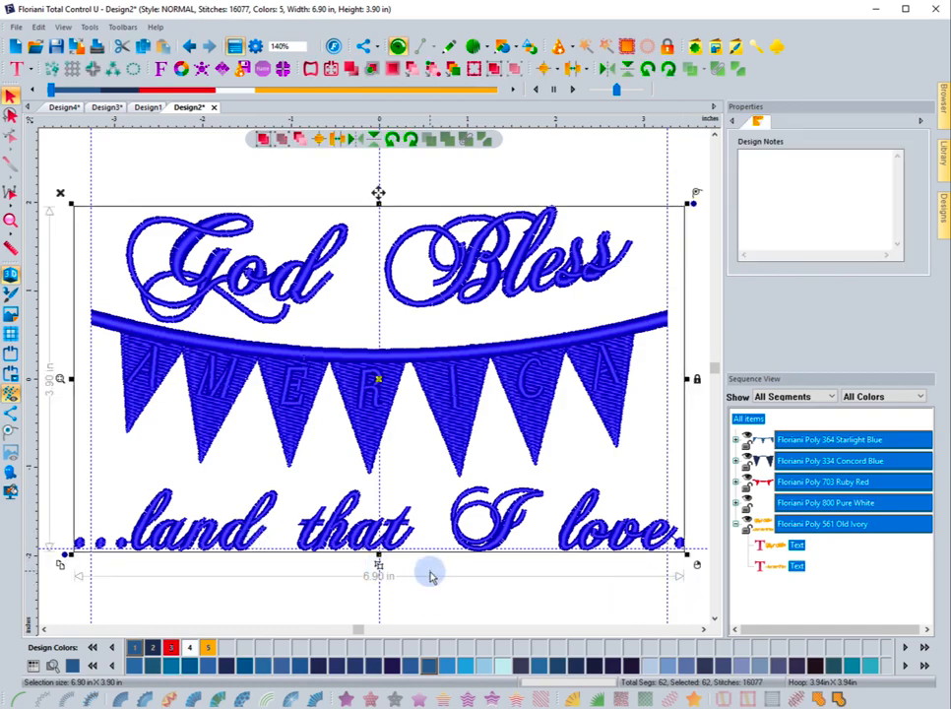
pyautogui.click(773, 568)
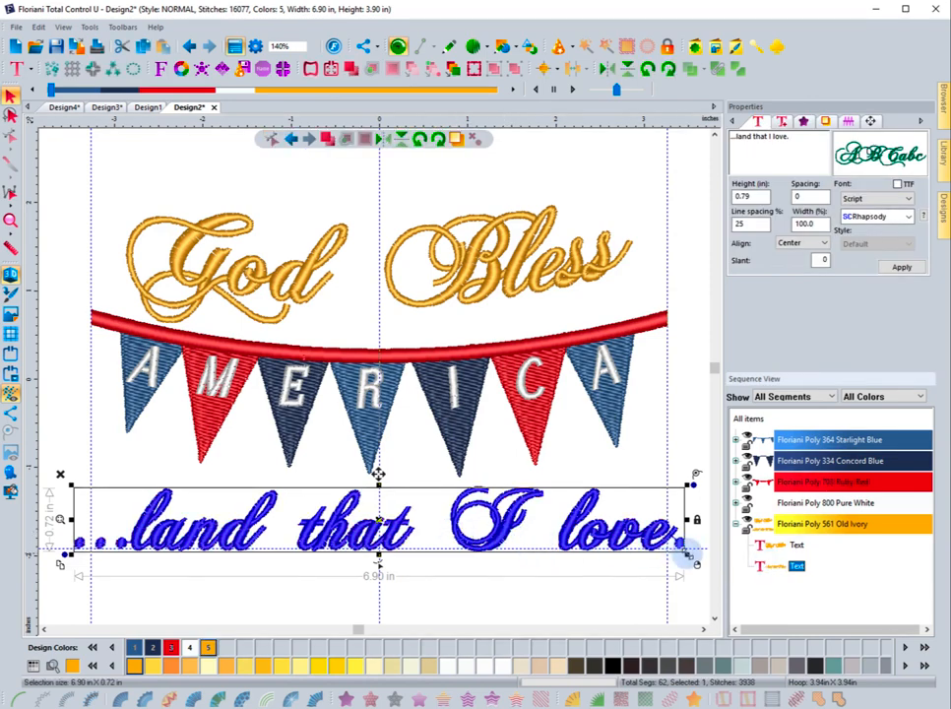
pyautogui.moveTo(690, 554)
pyautogui.mouseDown()
pyautogui.moveTo(672, 542)
pyautogui.moveTo(682, 554)
pyautogui.mouseUp()
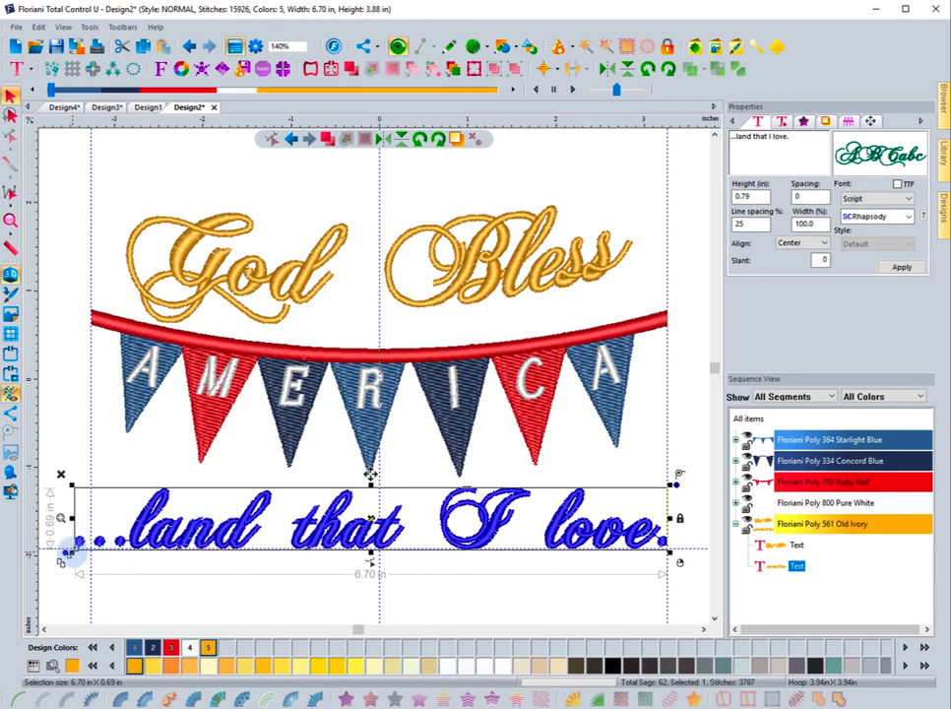
pyautogui.moveTo(71, 547); pyautogui.dragTo(88, 545)
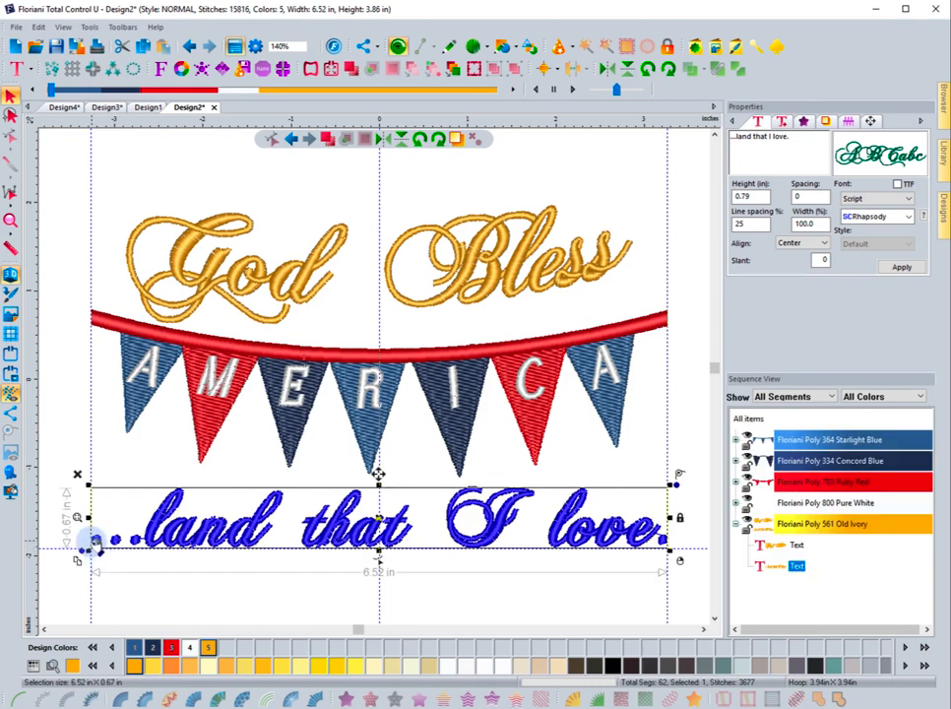
pyautogui.click(508, 589)
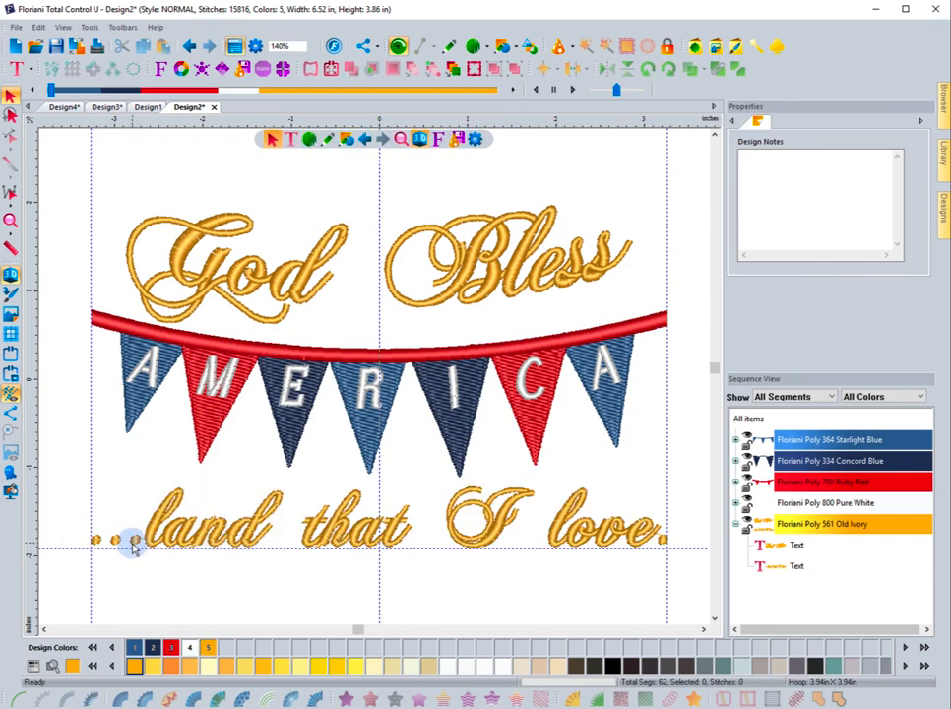
# - Move the "...land that I love." text slightly down to rest on the horizontal guideline, keeping it centered
pyautogui.click(172, 511)
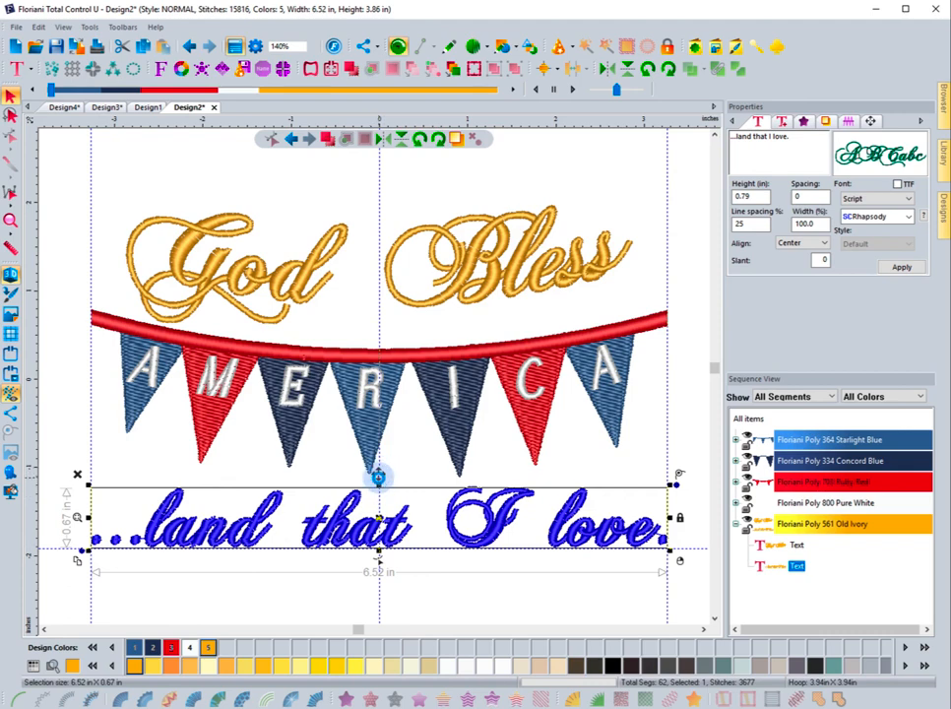
pyautogui.moveTo(379, 477); pyautogui.dragTo(380, 481)
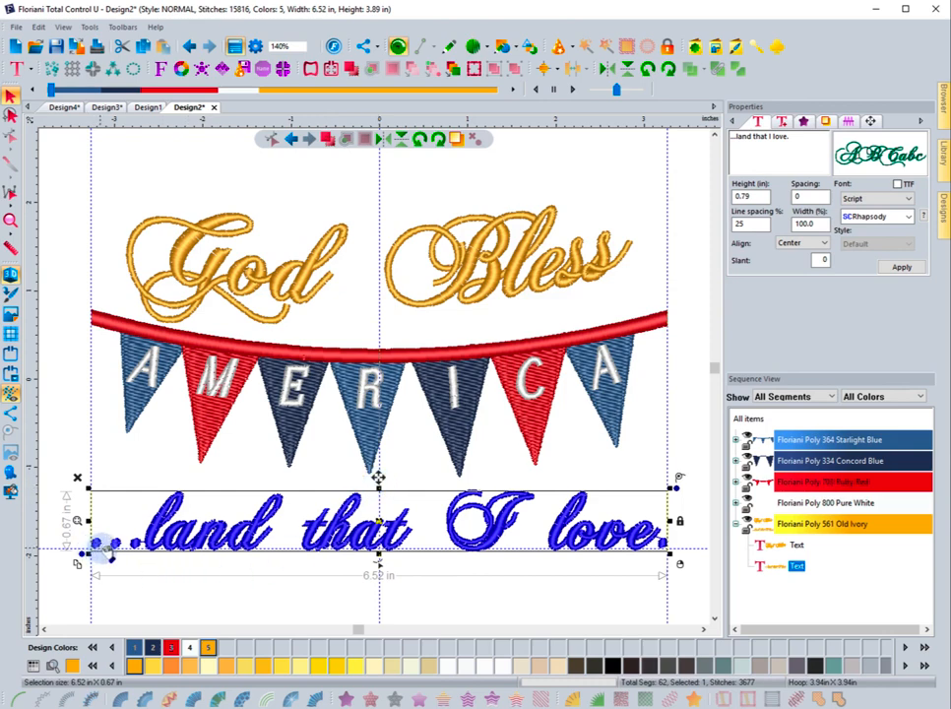
pyautogui.click(164, 596)
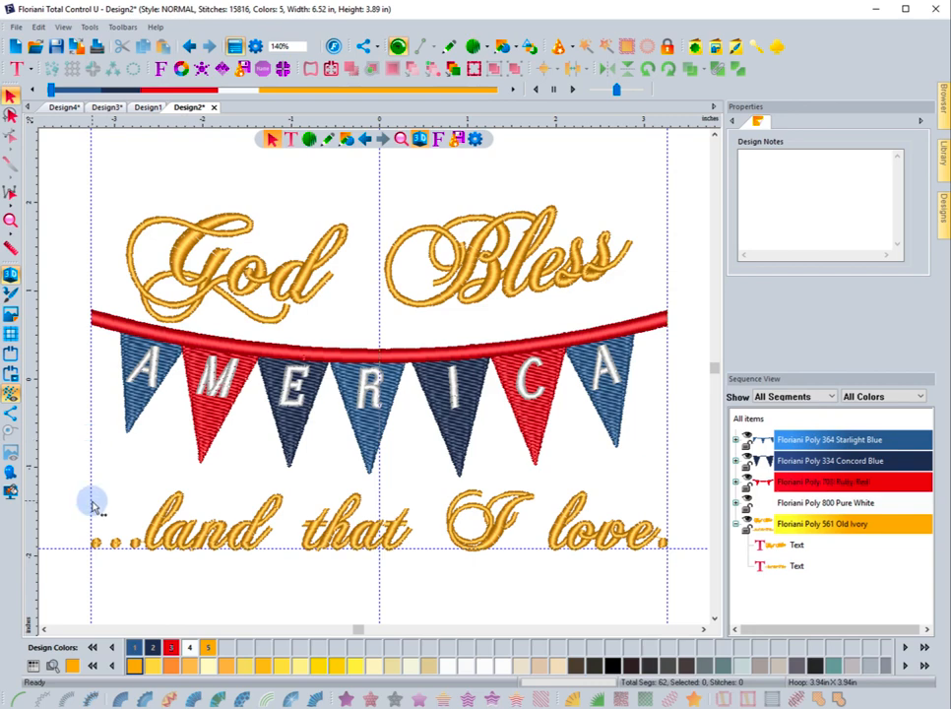
# - Shrink the "...land that I love." text to about 5.46 in wide and center it on the middle guideline, resting on the horizontal one
pyautogui.click(152, 517)
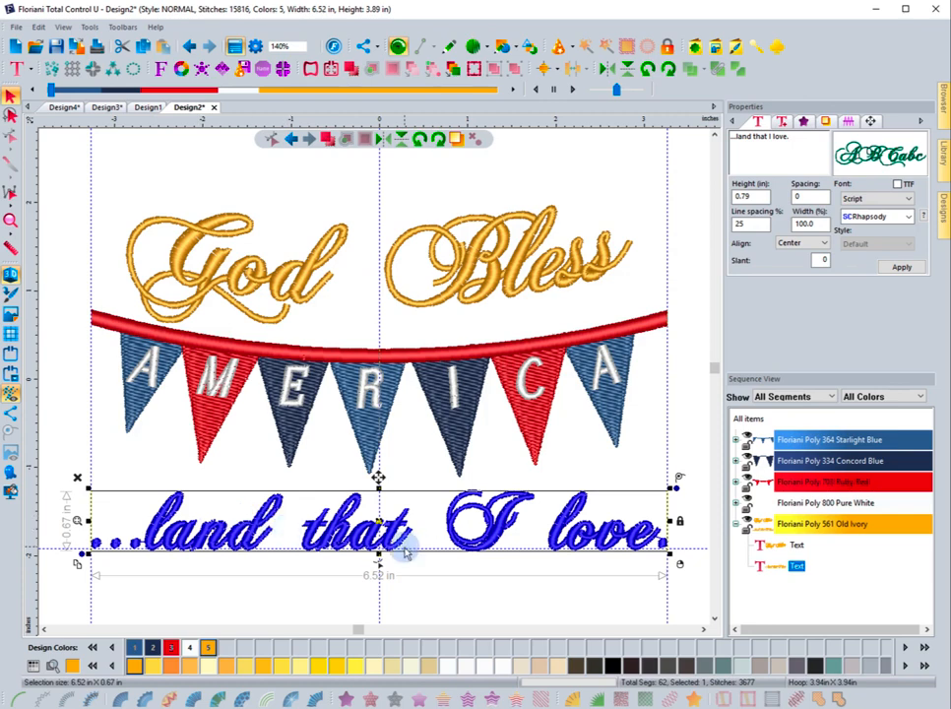
pyautogui.moveTo(669, 553); pyautogui.dragTo(583, 539)
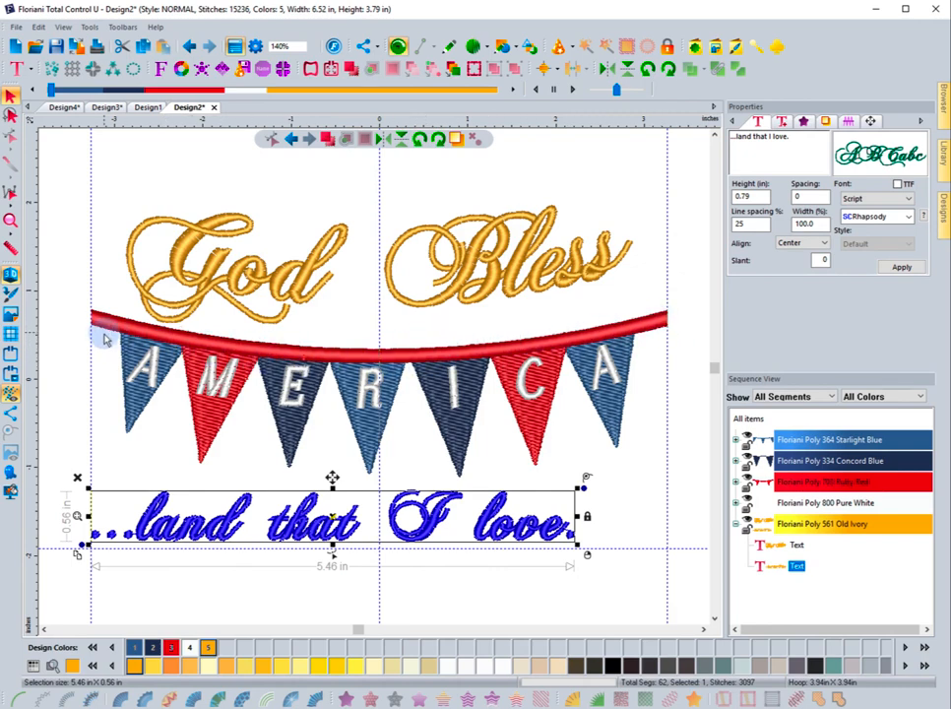
pyautogui.click(98, 332)
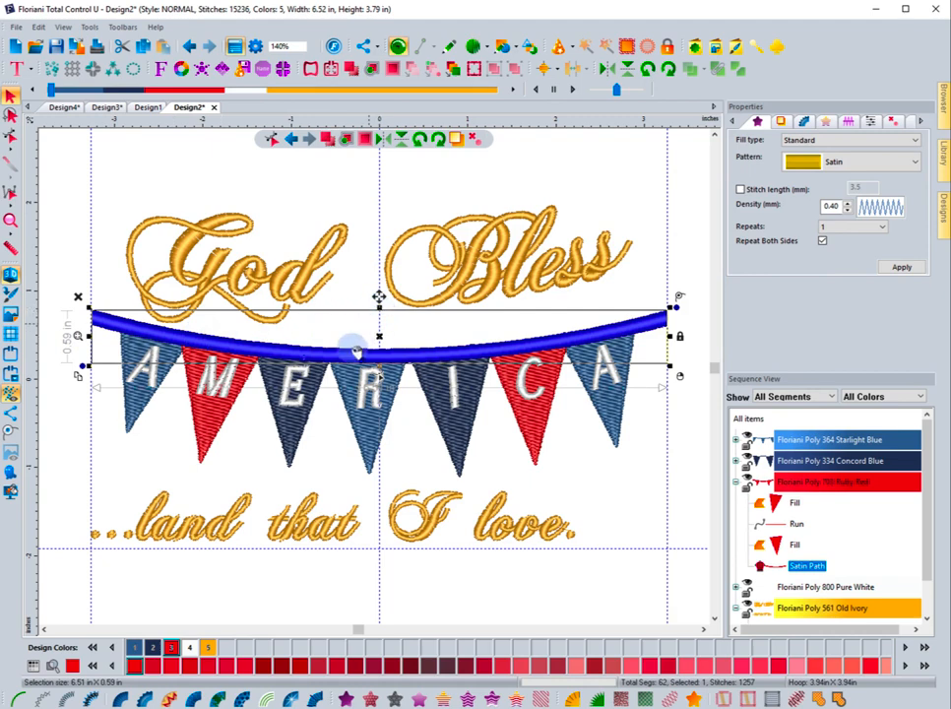
pyautogui.click(283, 511)
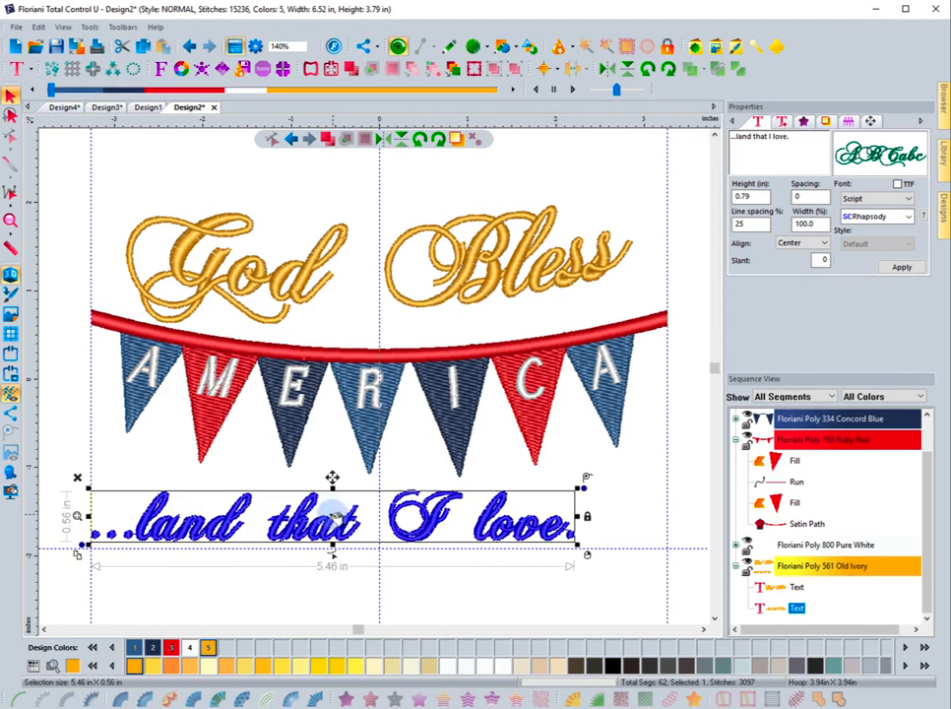
pyautogui.moveTo(335, 518); pyautogui.dragTo(380, 522)
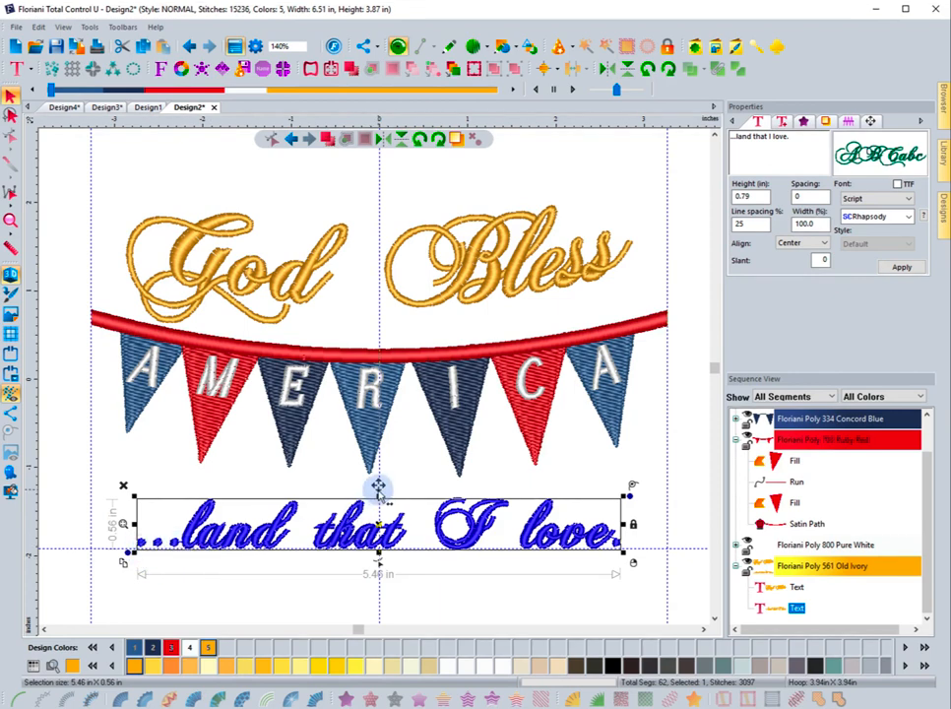
pyautogui.press('Down')
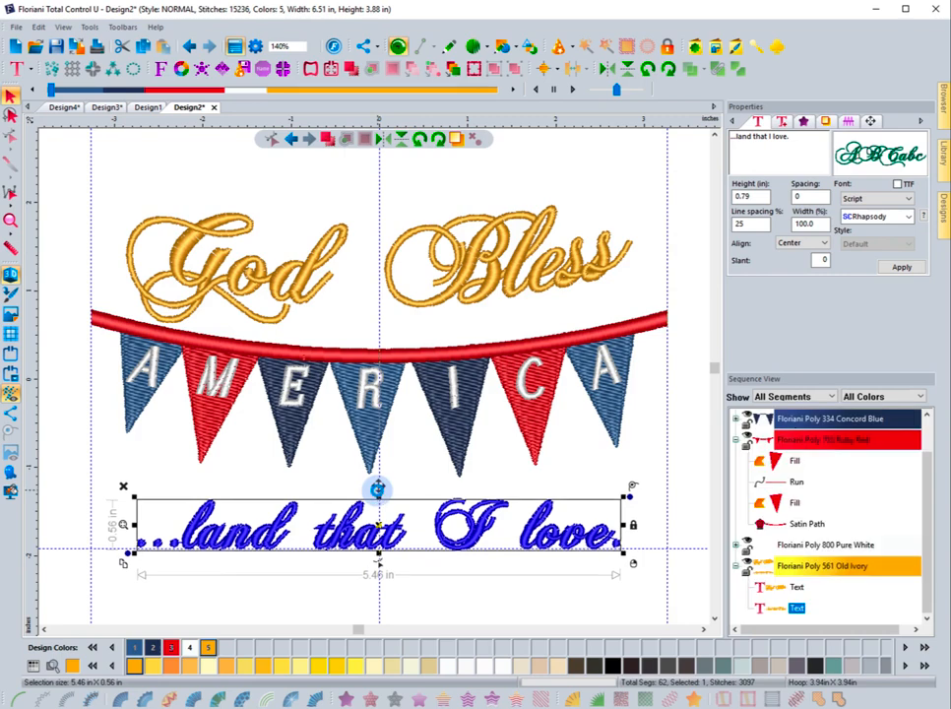
pyautogui.press('Down')
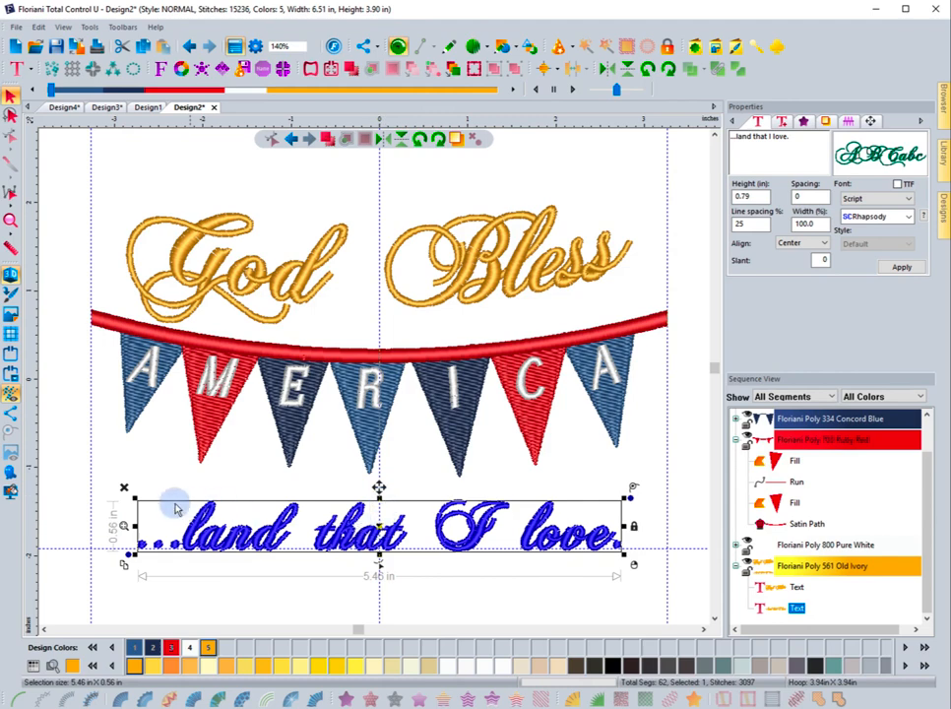
pyautogui.click(69, 481)
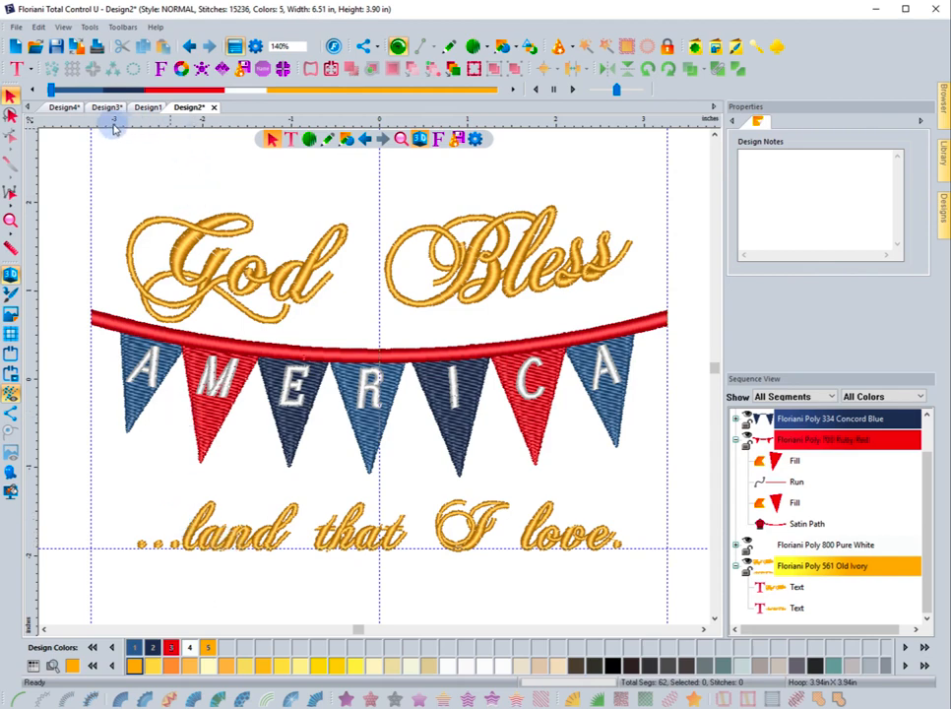
# - Remove all guidelines from the design
pyautogui.rightClick(161, 128)
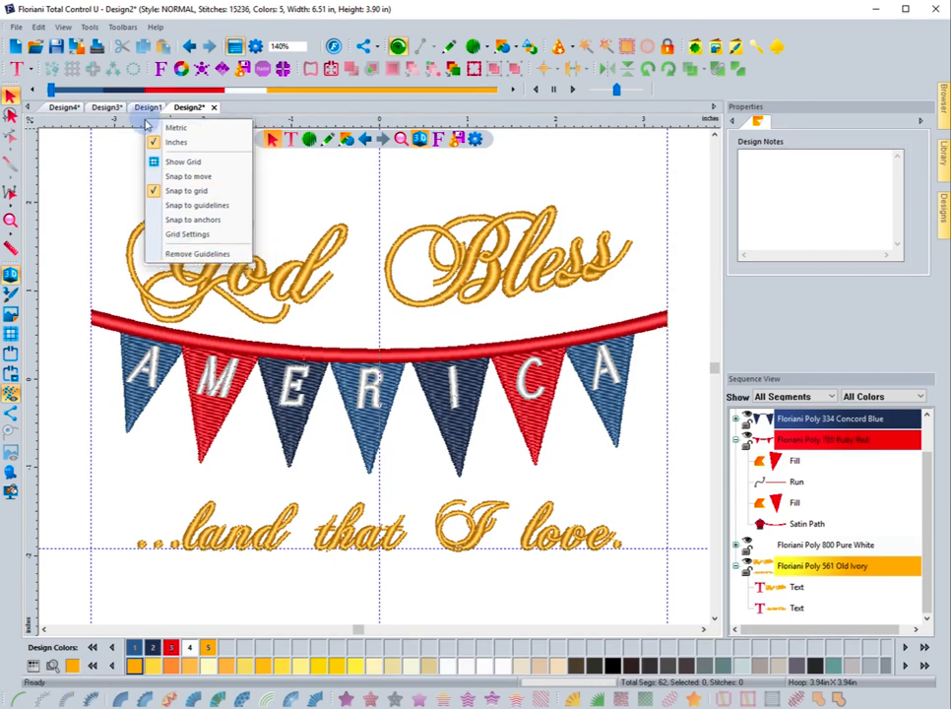
pyautogui.click(200, 257)
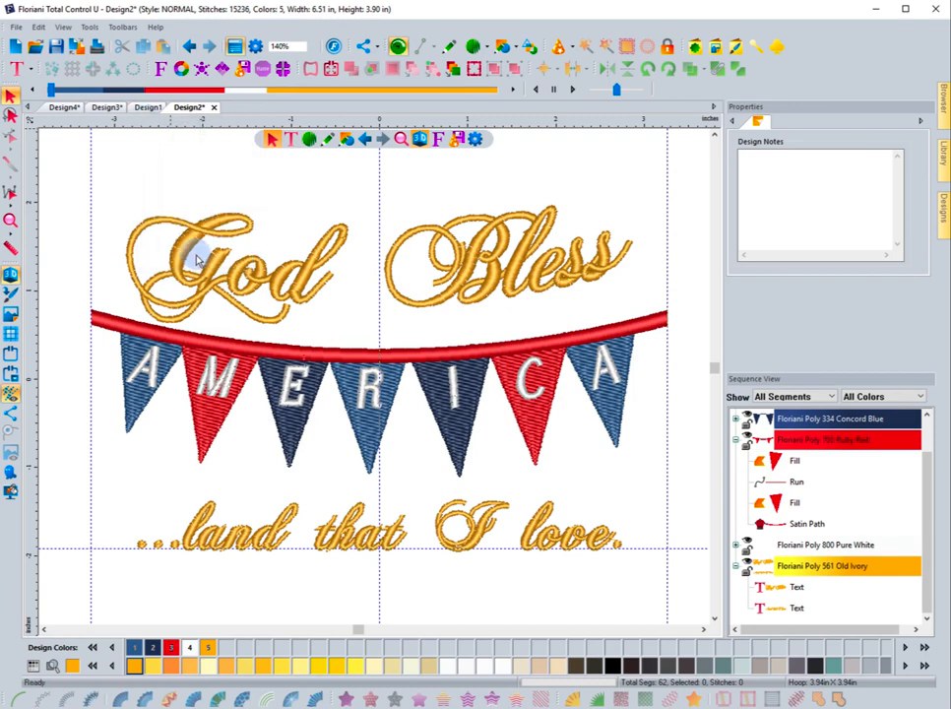
pyautogui.rightClick(182, 121)
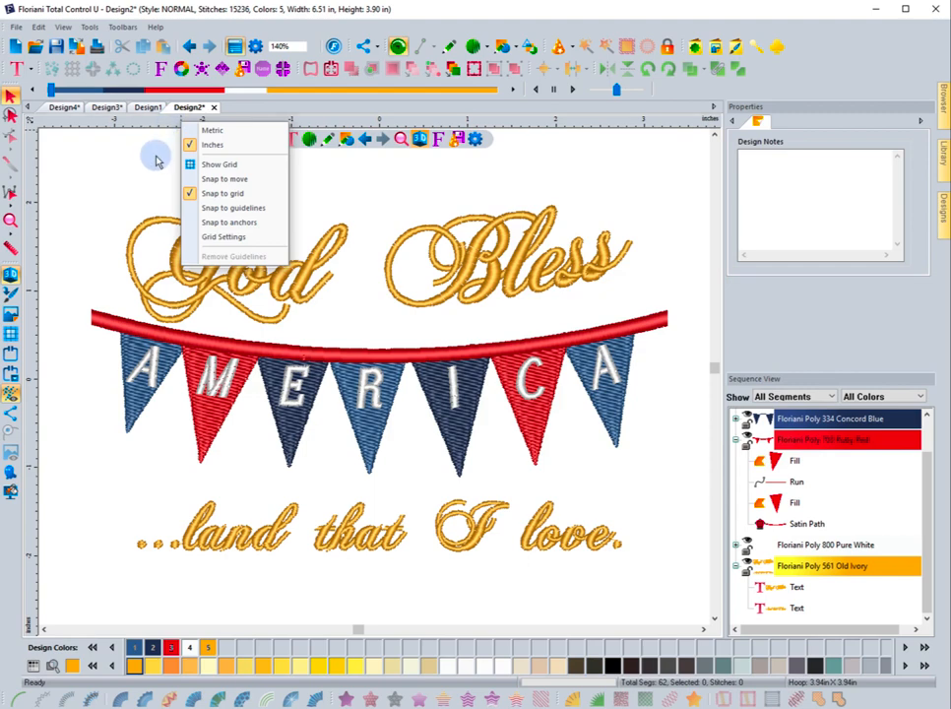
pyautogui.click(155, 156)
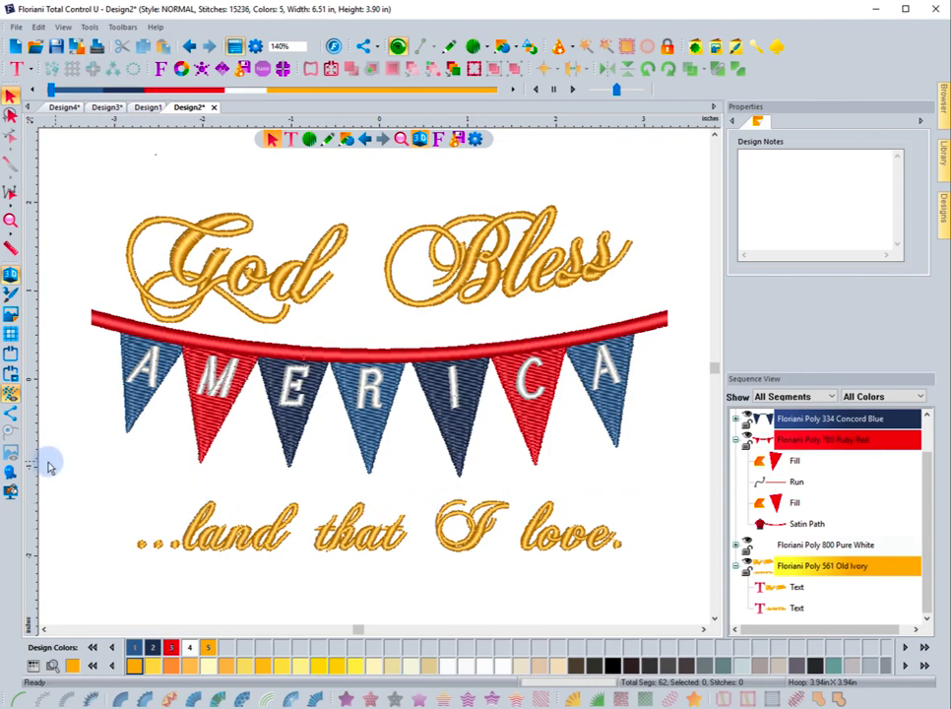
# - Place vertical guidelines at both ends of the "...land that I love." text and a horizontal guideline just above it
pyautogui.moveTo(30, 466); pyautogui.dragTo(137, 471)
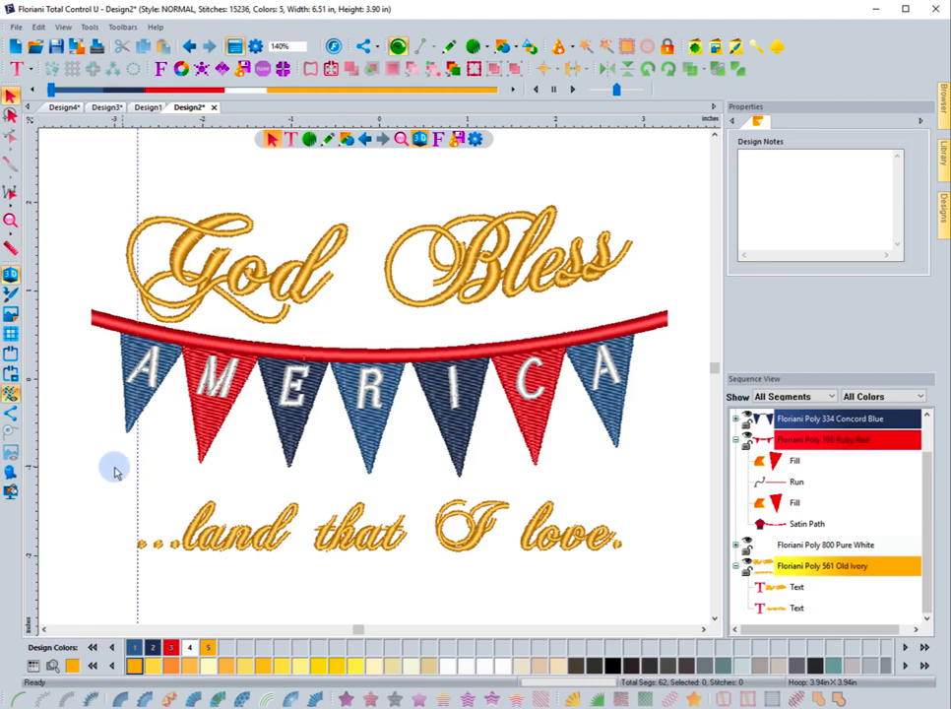
pyautogui.moveTo(31, 471); pyautogui.dragTo(621, 504)
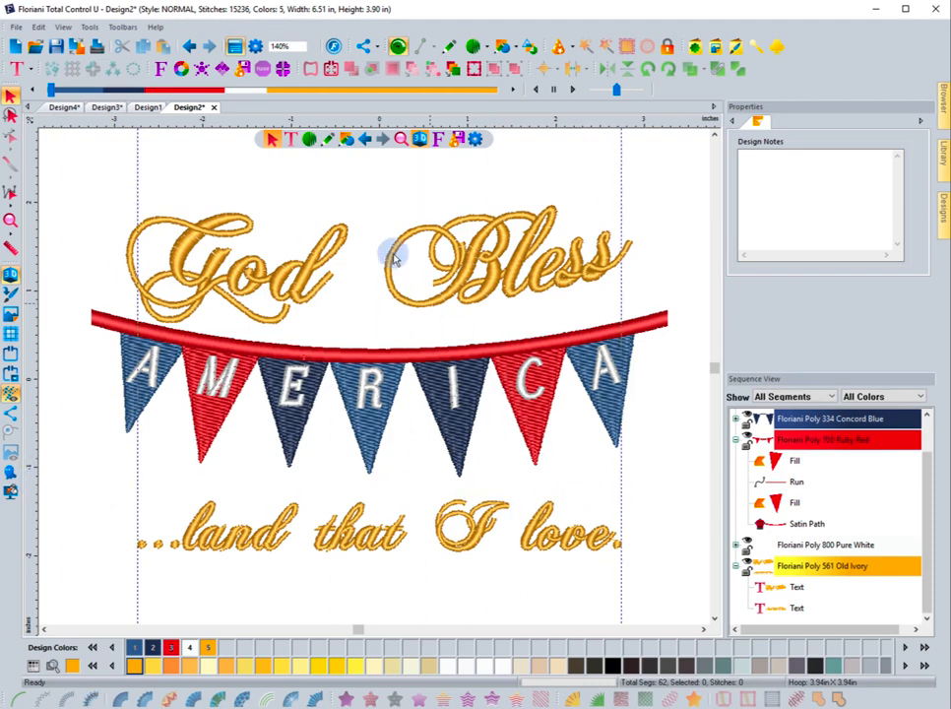
pyautogui.moveTo(251, 119); pyautogui.dragTo(331, 505)
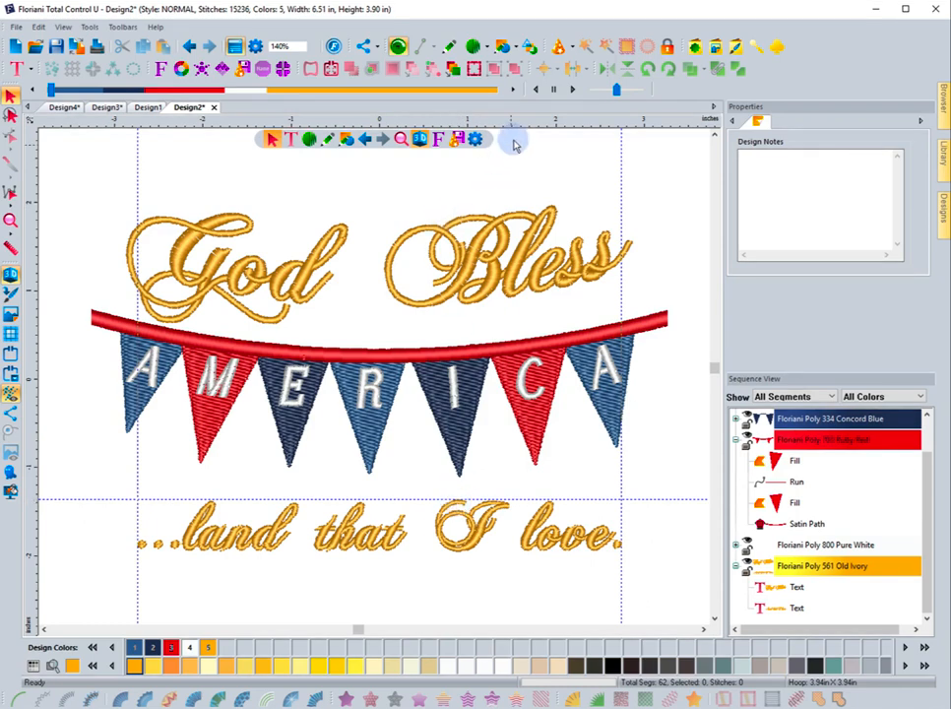
# - Add a horizontal guideline just below the "...land that I love." text and switch snapping from grid to guidelines
pyautogui.moveTo(509, 121); pyautogui.dragTo(486, 556)
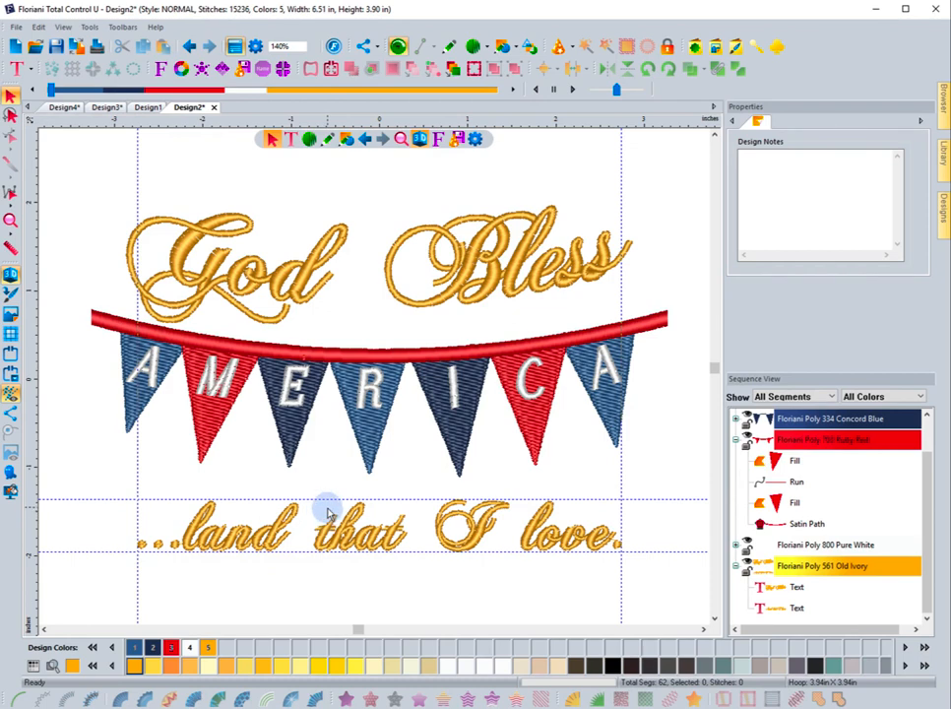
pyautogui.rightClick(182, 124)
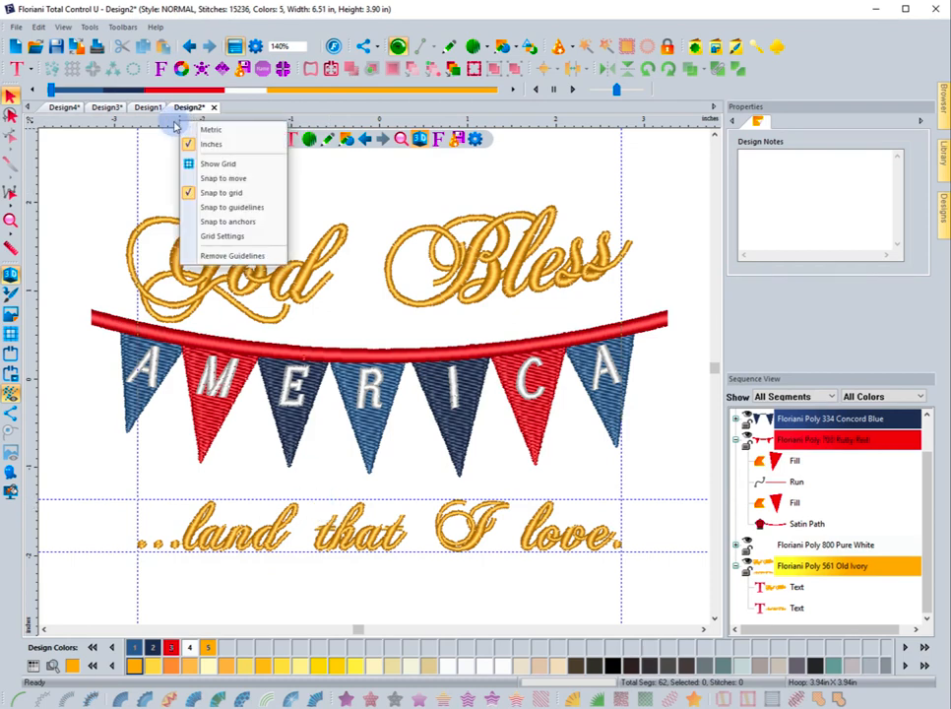
pyautogui.click(212, 195)
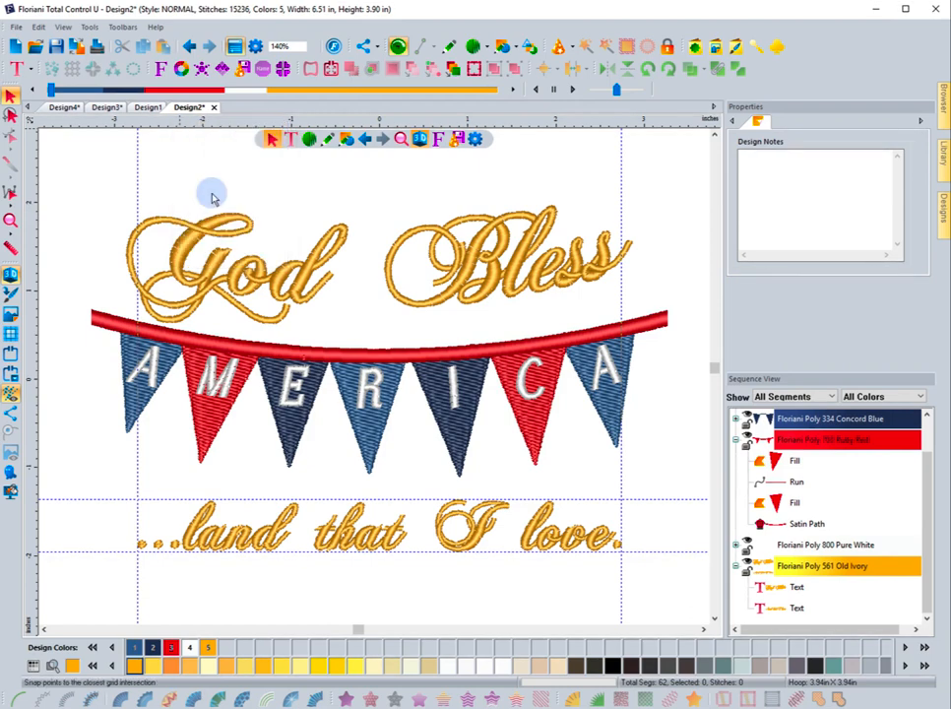
pyautogui.rightClick(218, 127)
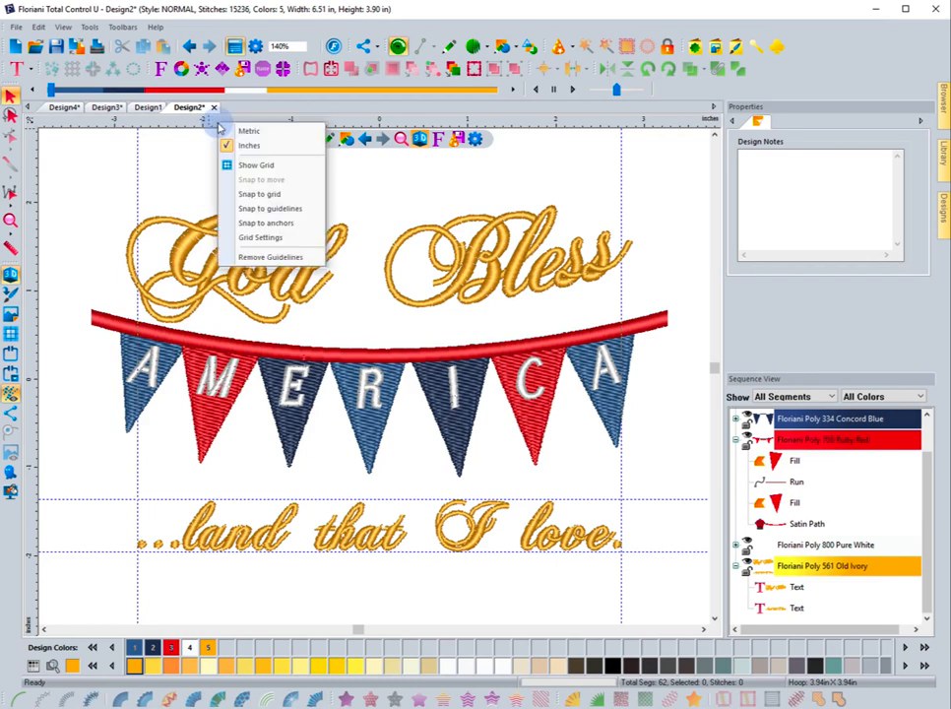
pyautogui.click(252, 211)
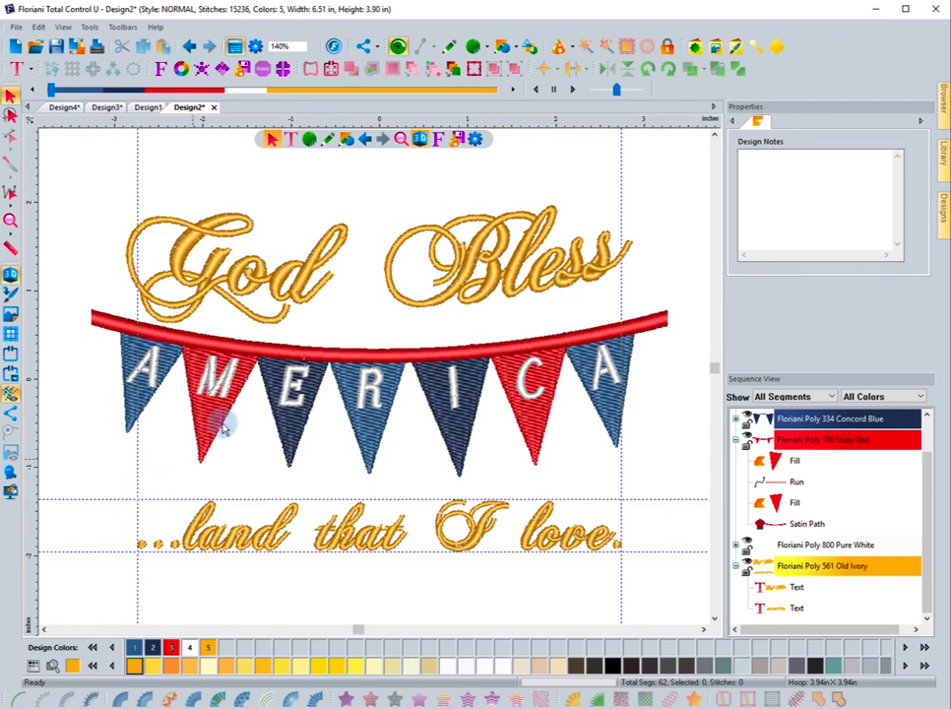
# - Start a single-run path at the upper-left guideline intersection beside the "...land that I love." text and carry it down to the lower-left intersection
pyautogui.click(309, 141)
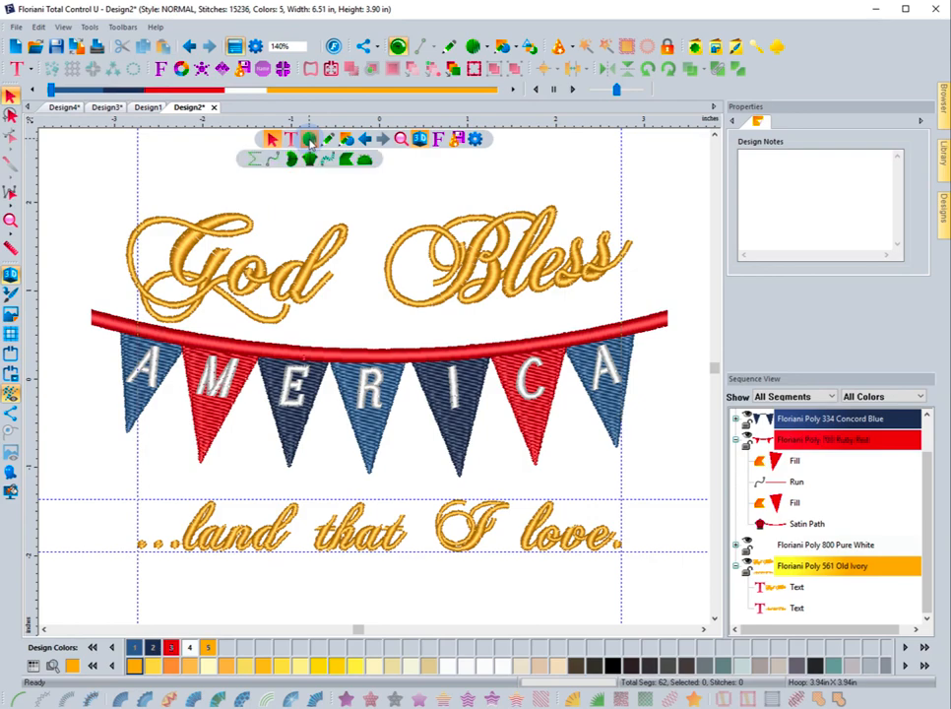
pyautogui.click(272, 162)
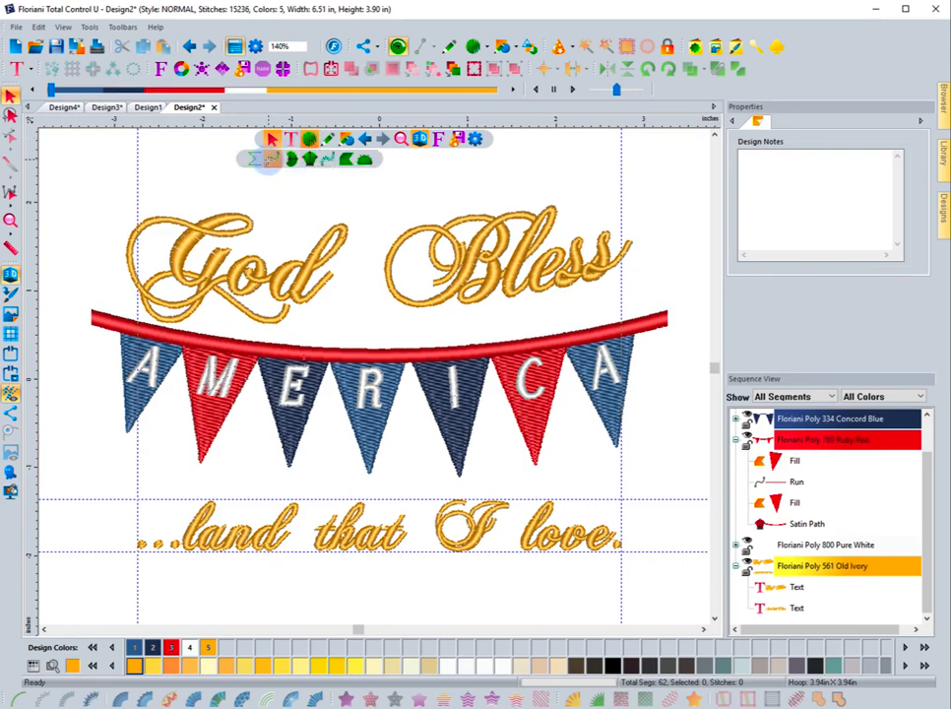
pyautogui.scroll(-1, 134, 509)
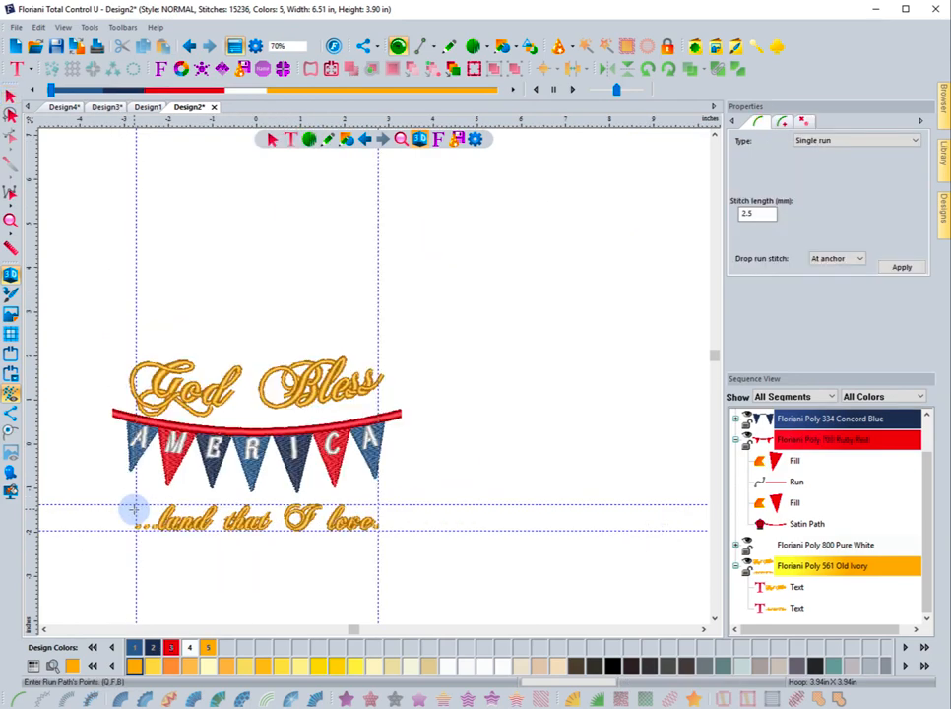
pyautogui.scroll(4, 134, 509)
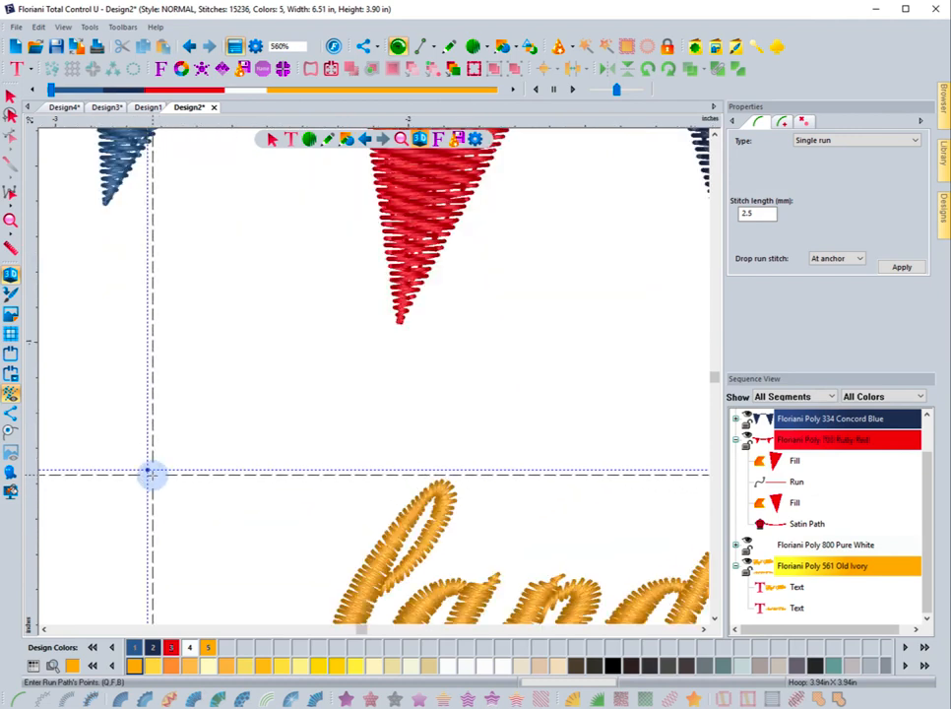
pyautogui.click(150, 474)
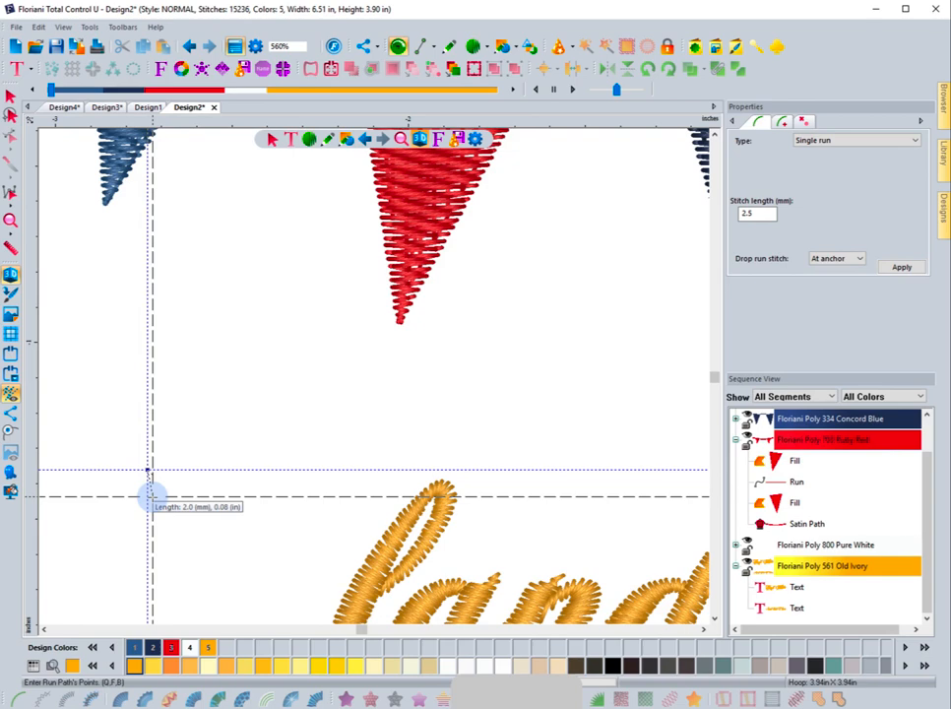
pyautogui.scroll(-3, 148, 495)
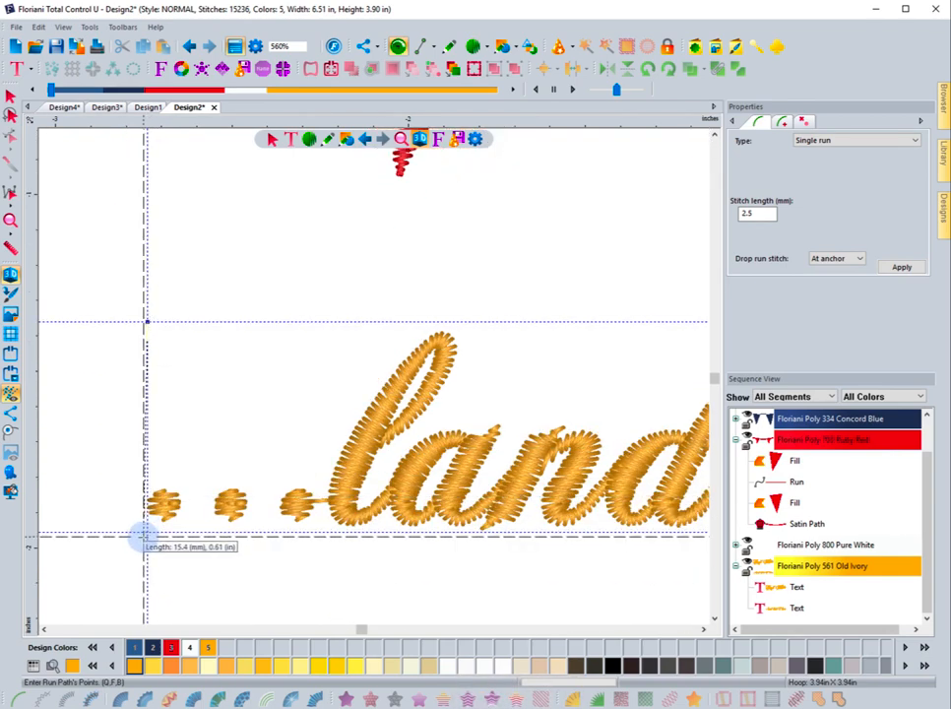
pyautogui.click(147, 532)
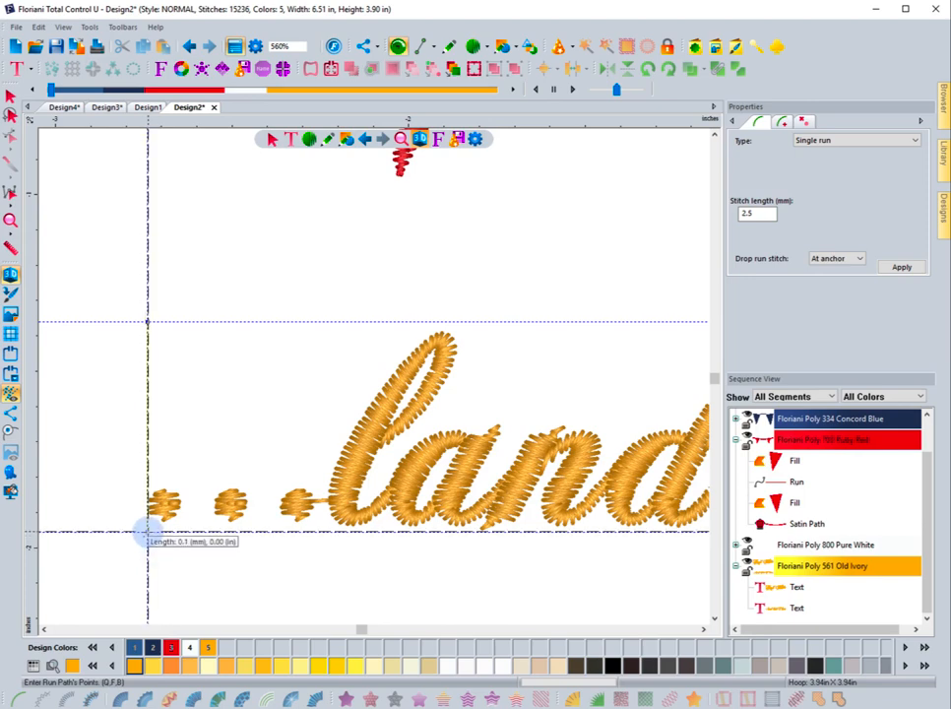
# - Extend the run path along the lower guideline past "love." to the lower-right intersection, then up to the upper-right intersection
pyautogui.click(702, 632)
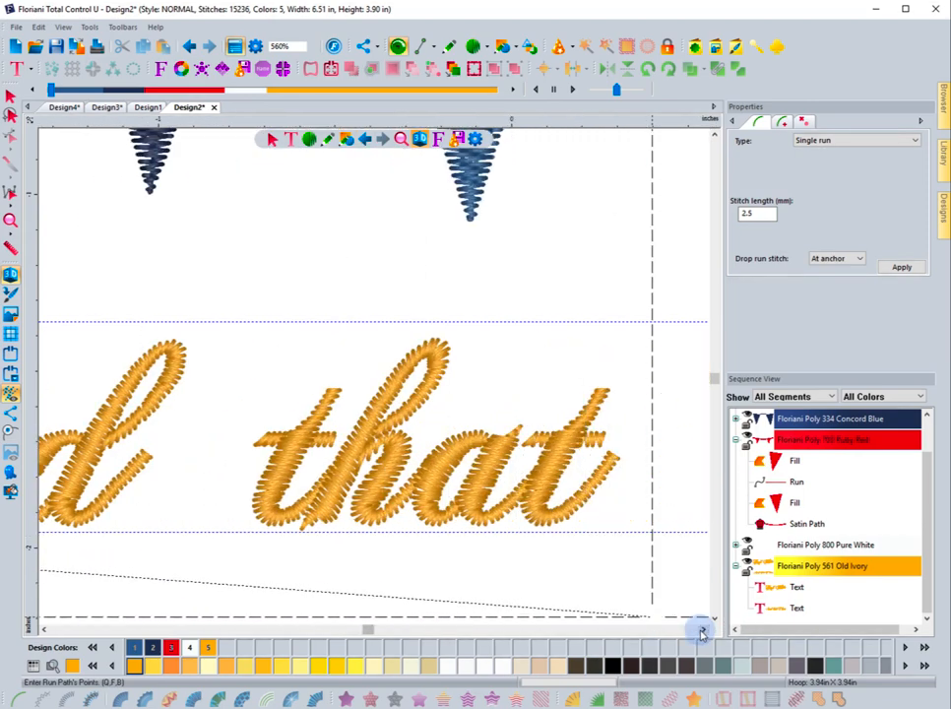
pyautogui.click(702, 631)
pyautogui.click(703, 631)
pyautogui.click(702, 631)
pyautogui.click(702, 631)
pyautogui.click(702, 631)
pyautogui.click(702, 631)
pyautogui.click(702, 632)
pyautogui.click(702, 632)
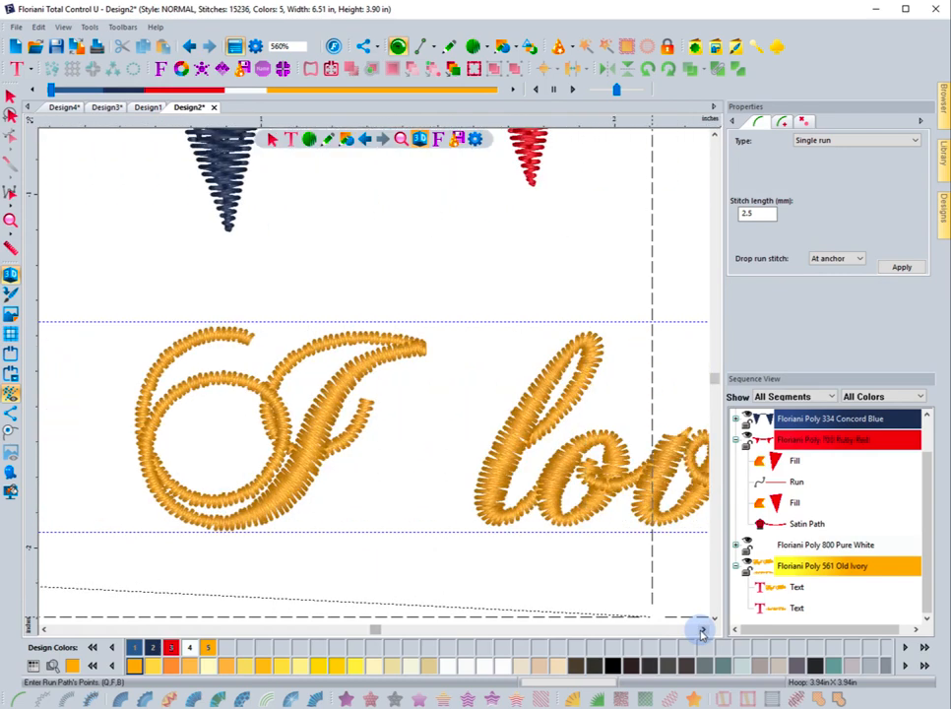
pyautogui.click(702, 631)
pyautogui.click(702, 632)
pyautogui.click(702, 631)
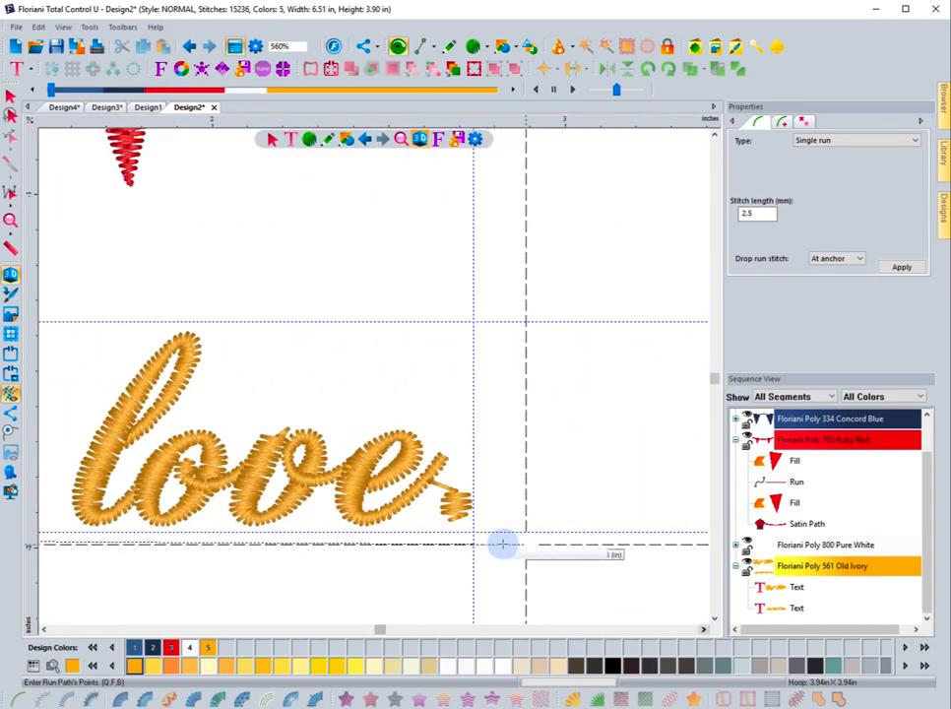
pyautogui.click(474, 533)
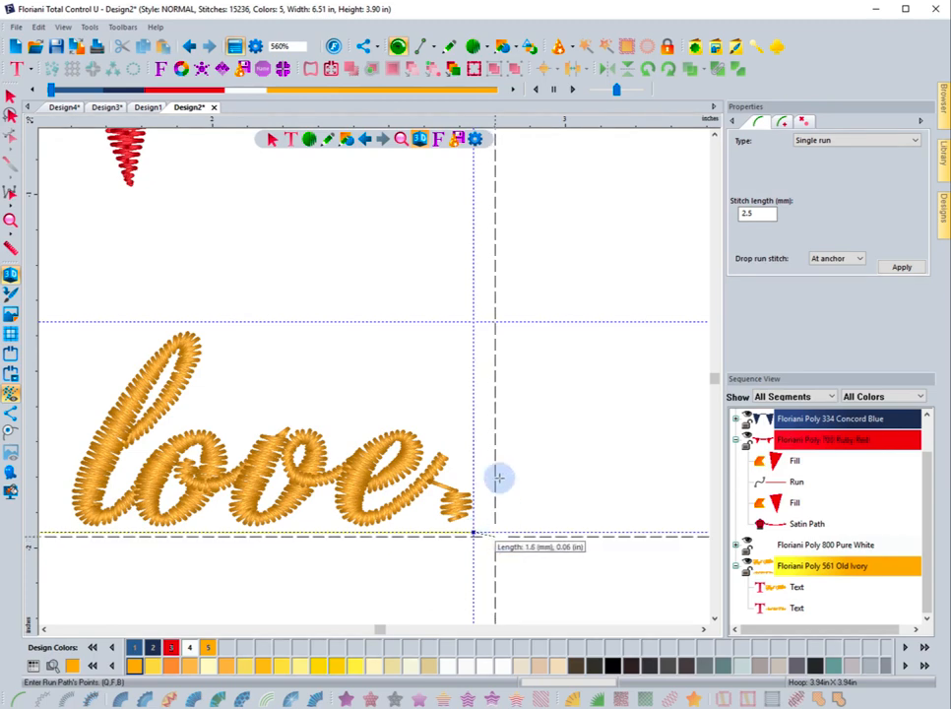
pyautogui.click(472, 322)
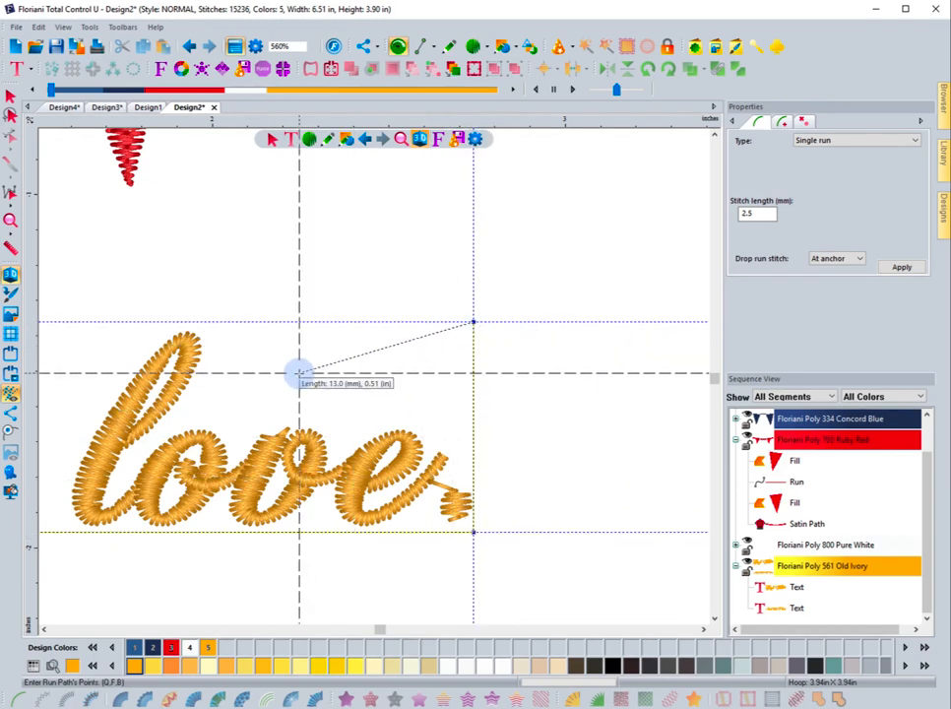
# - Complete the run path at the upper-left guideline intersection as a closed box of about 5.48 by 0.59 in around the text
pyautogui.click(44, 631)
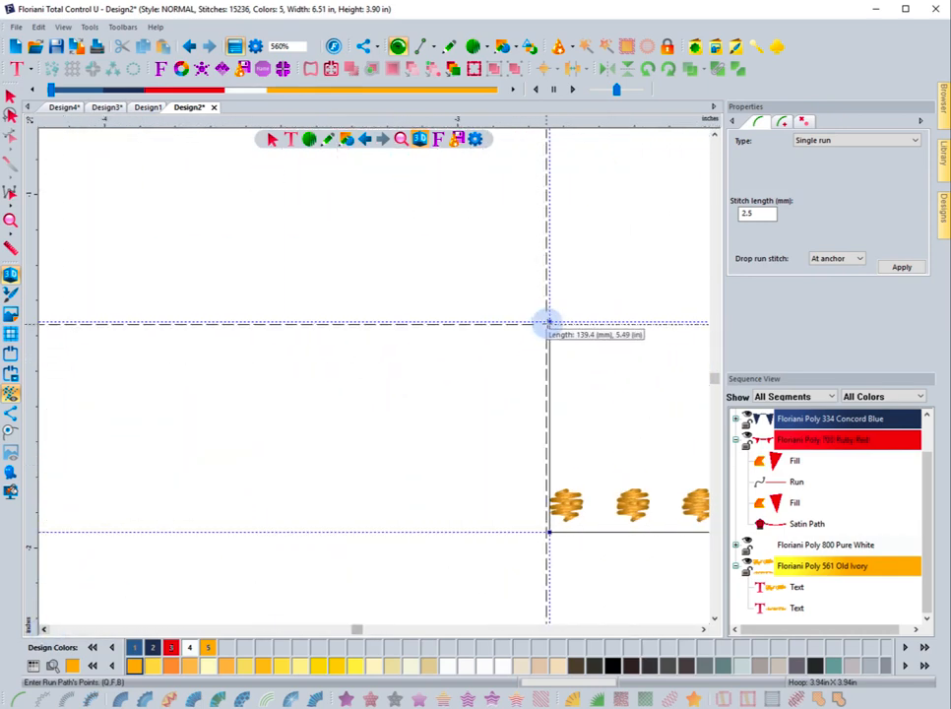
pyautogui.click(548, 322)
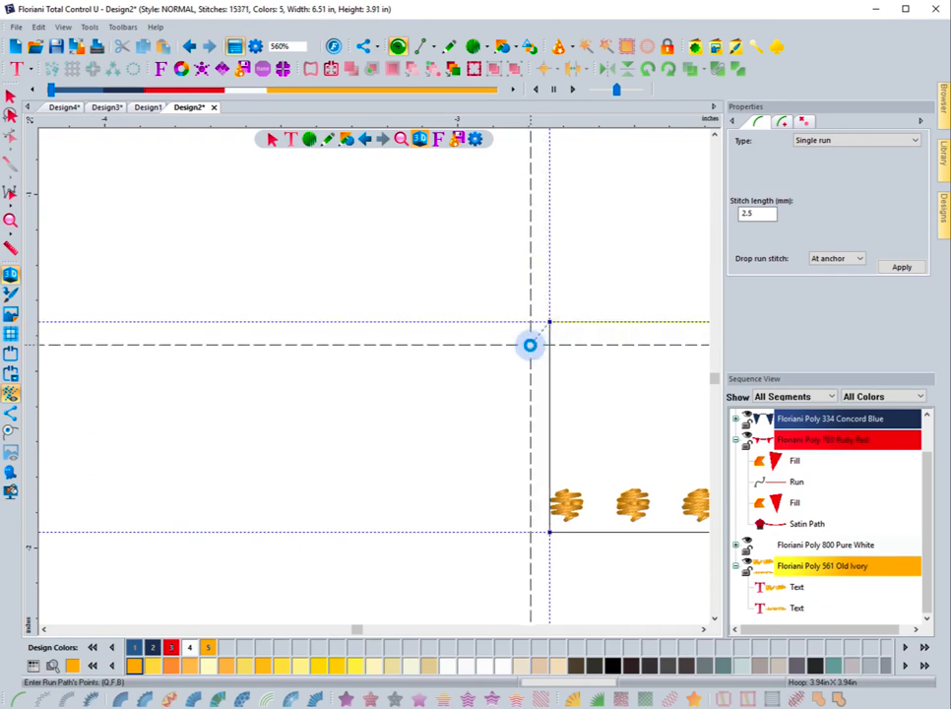
pyautogui.press('Return')
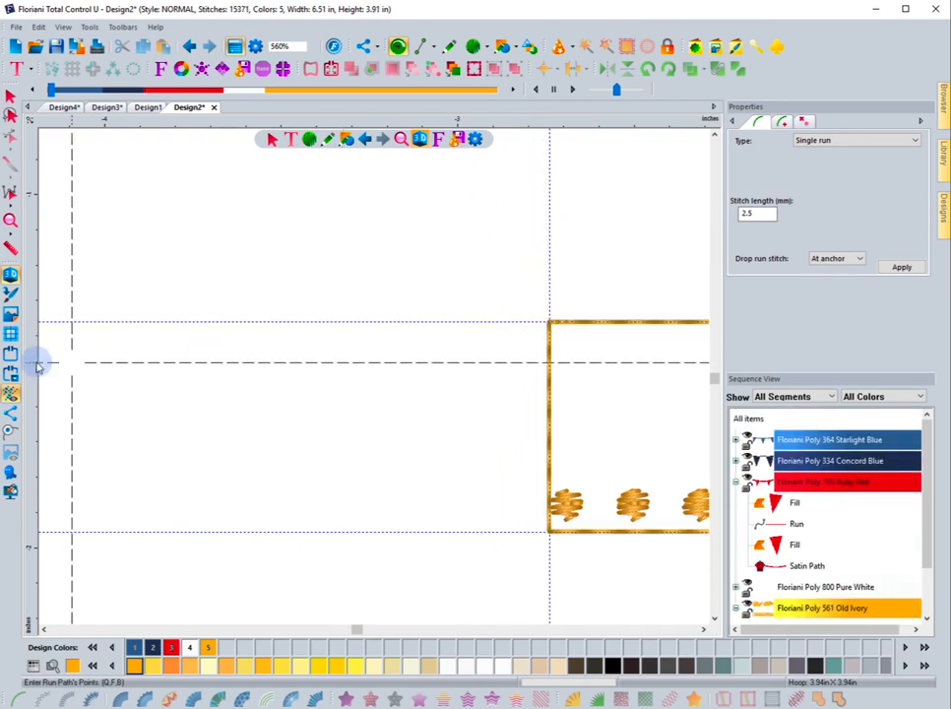
pyautogui.doubleClick(11, 223)
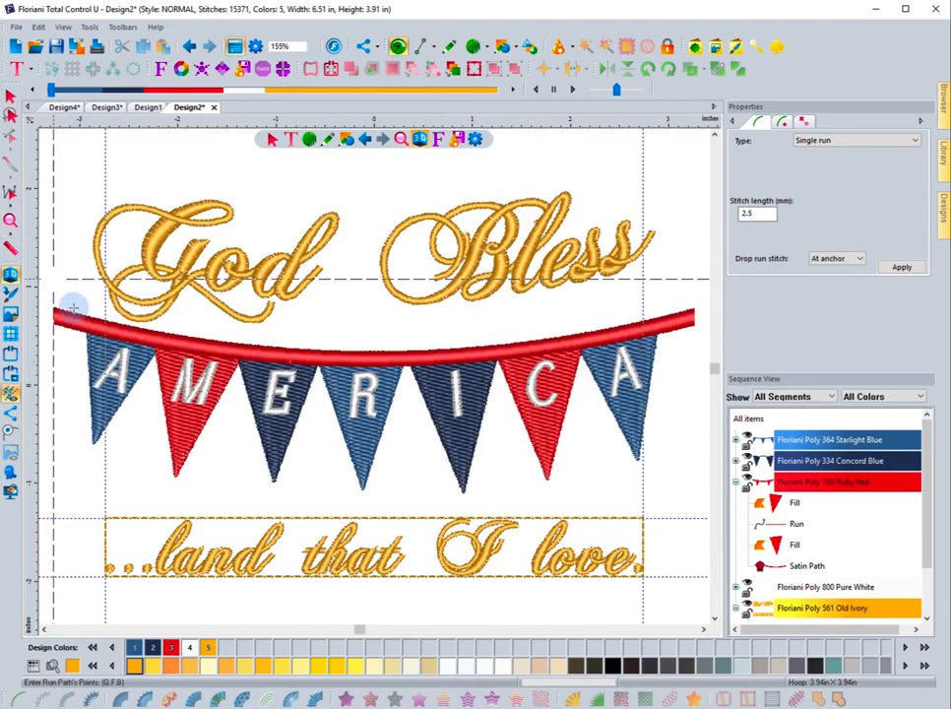
pyautogui.click(10, 95)
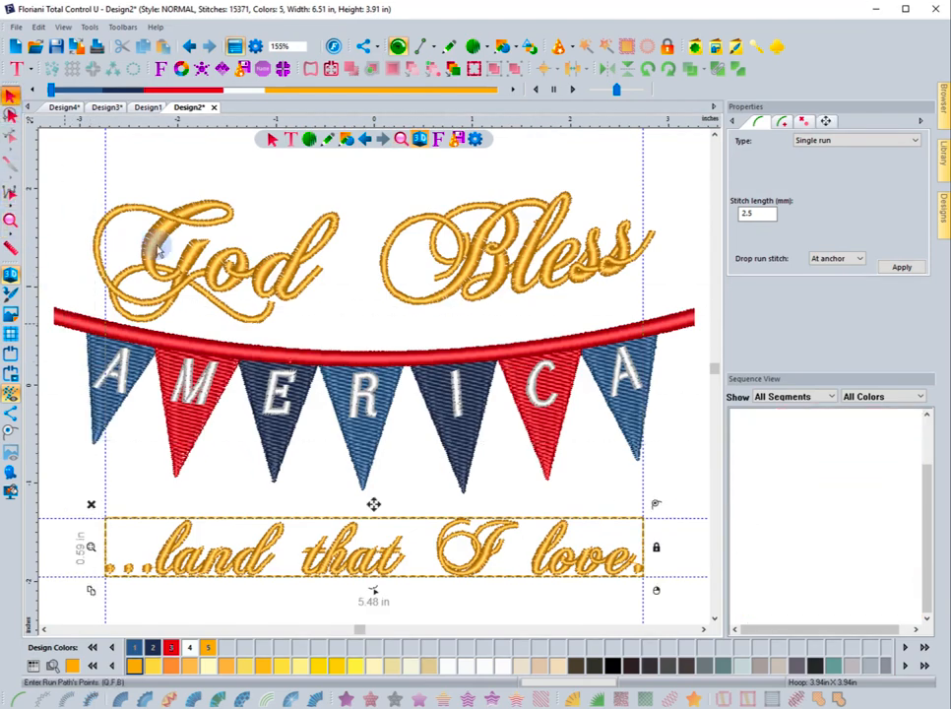
# - Deselect the run-stitch box and remove all guidelines from the design
pyautogui.click(257, 217)
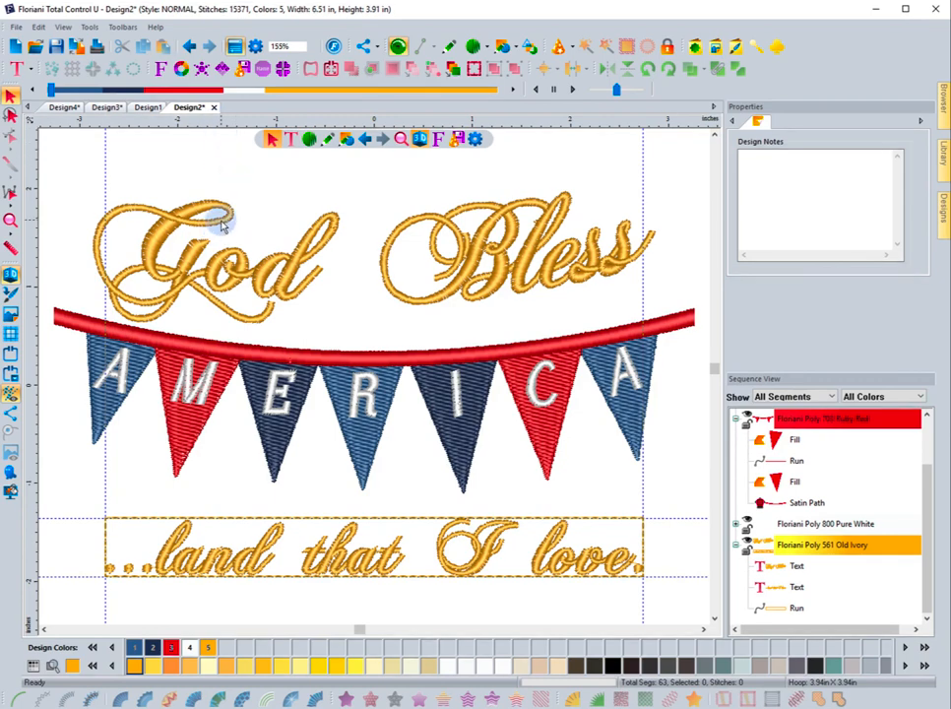
pyautogui.rightClick(203, 121)
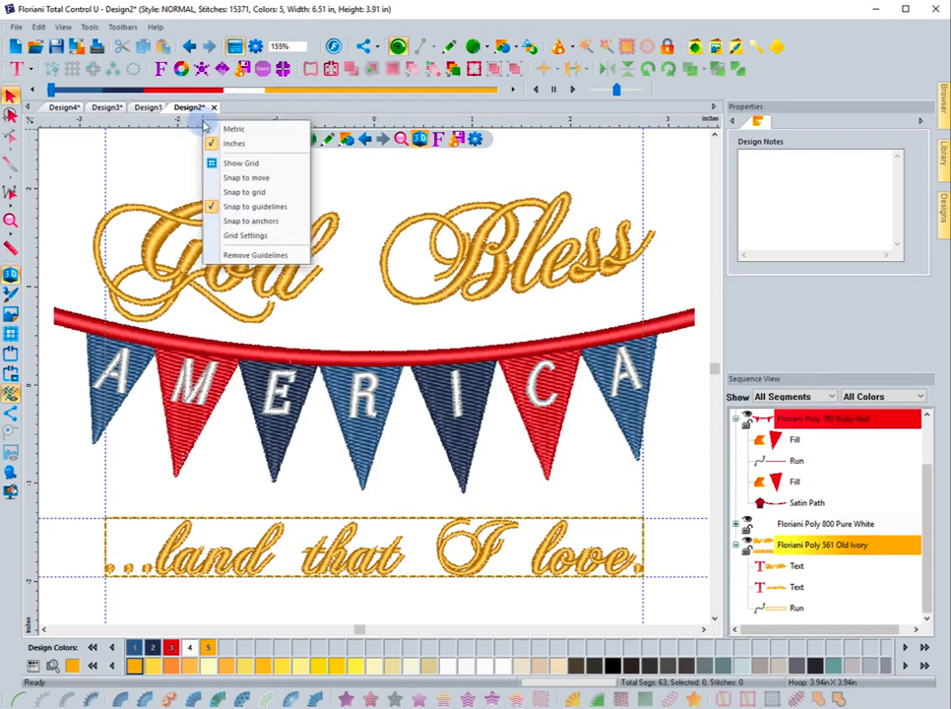
pyautogui.click(281, 256)
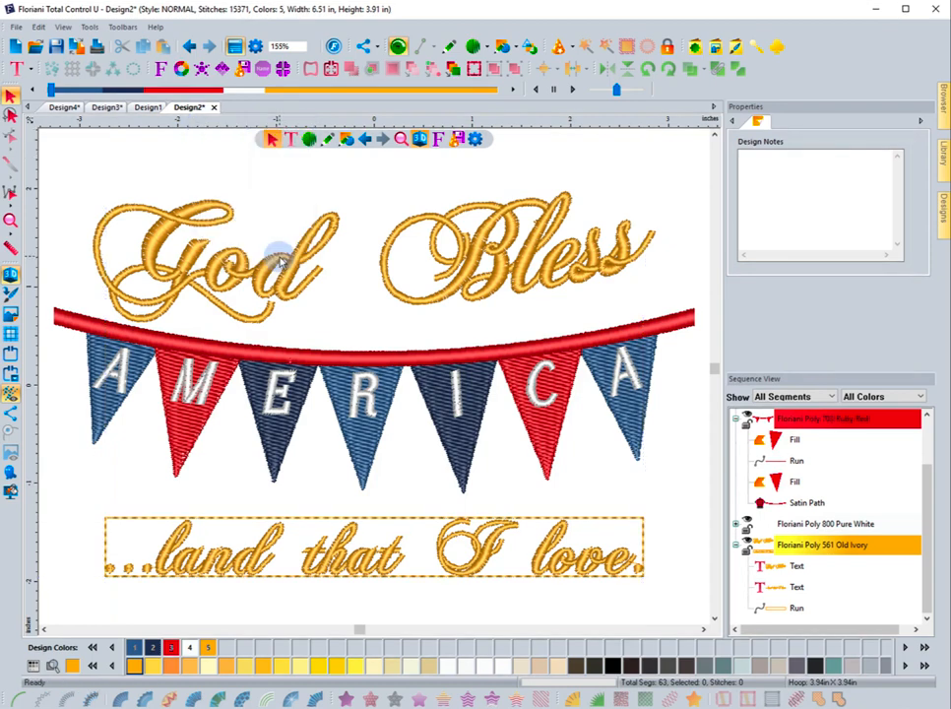